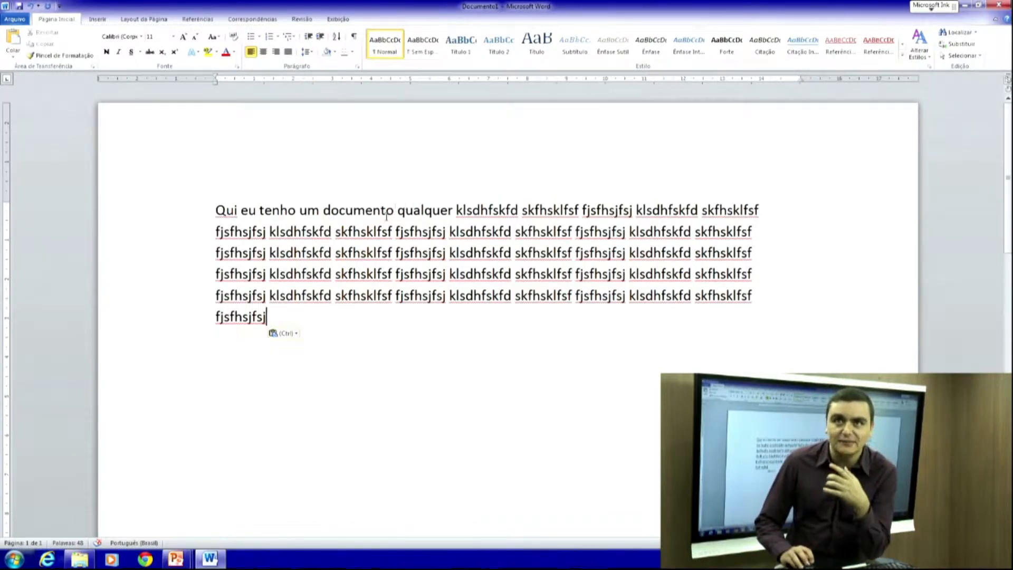
# - Select the whole word 'documento' in the paragraph and switch to the Revisão tab
pyautogui.moveTo(391, 212); pyautogui.dragTo(325, 216)
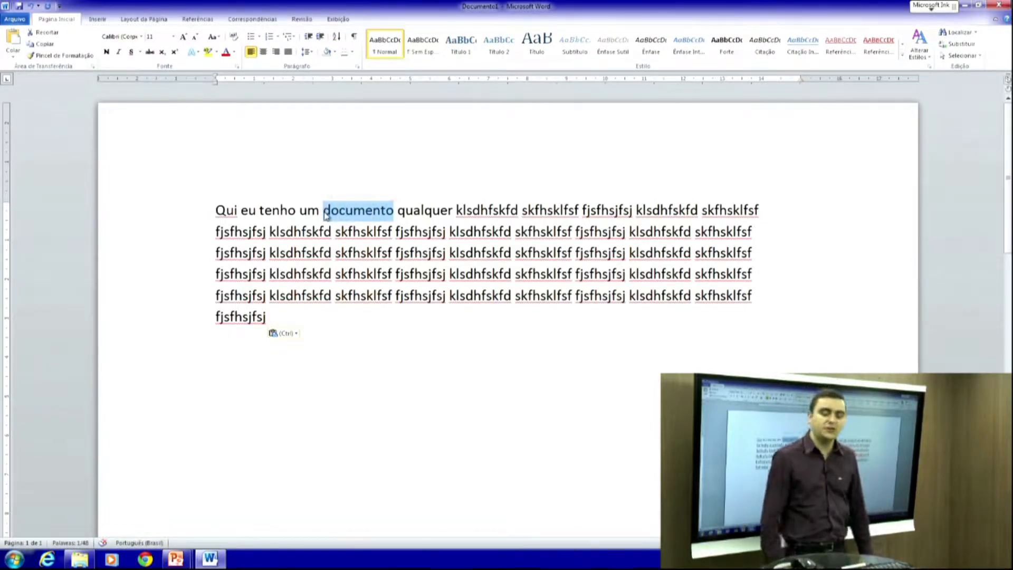
pyautogui.click(365, 251)
pyautogui.moveTo(393, 210); pyautogui.dragTo(339, 209)
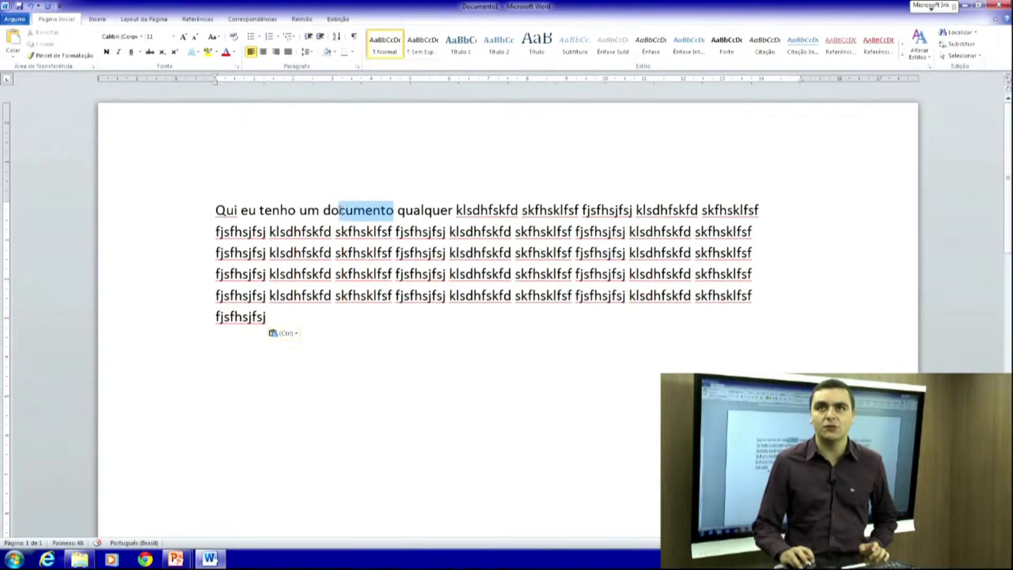
pyautogui.click(325, 210)
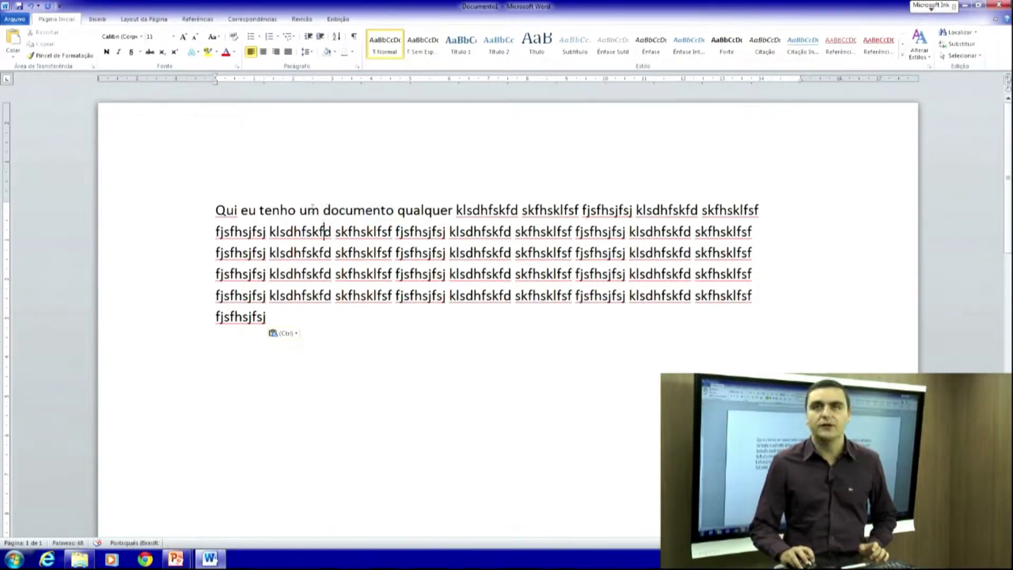
pyautogui.moveTo(324, 210); pyautogui.dragTo(364, 210)
pyautogui.click(367, 211)
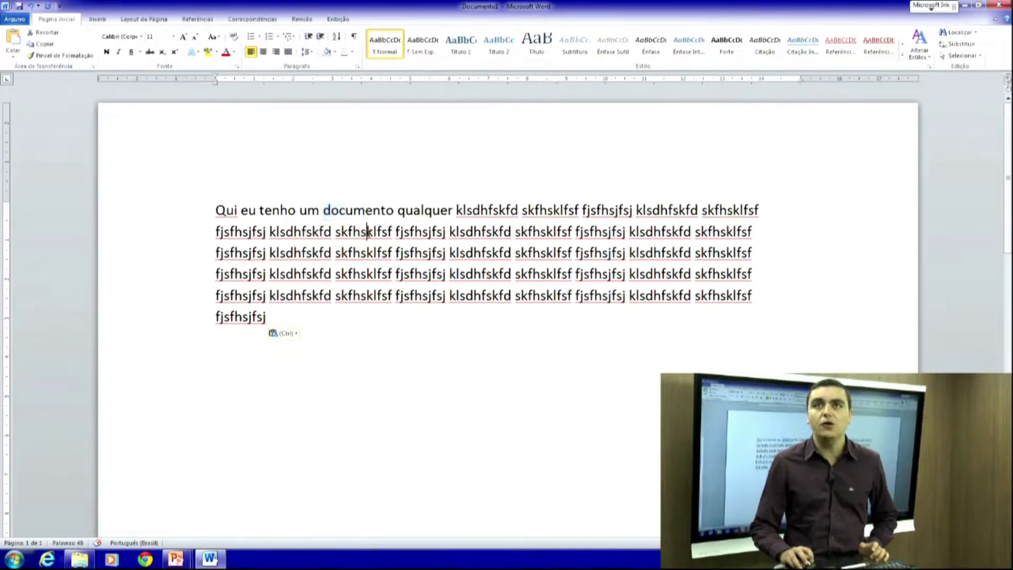
pyautogui.doubleClick(364, 211)
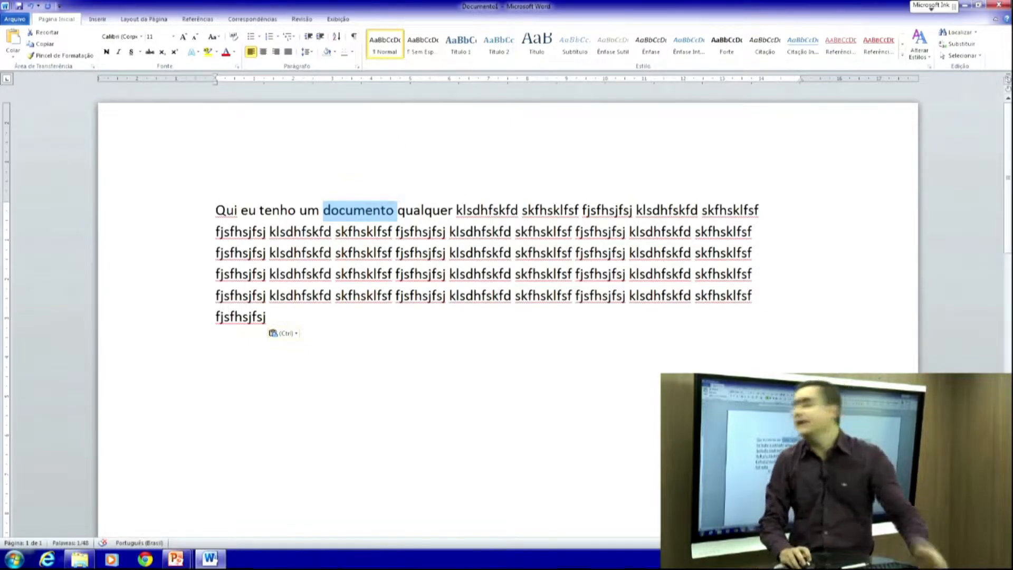
pyautogui.click(302, 19)
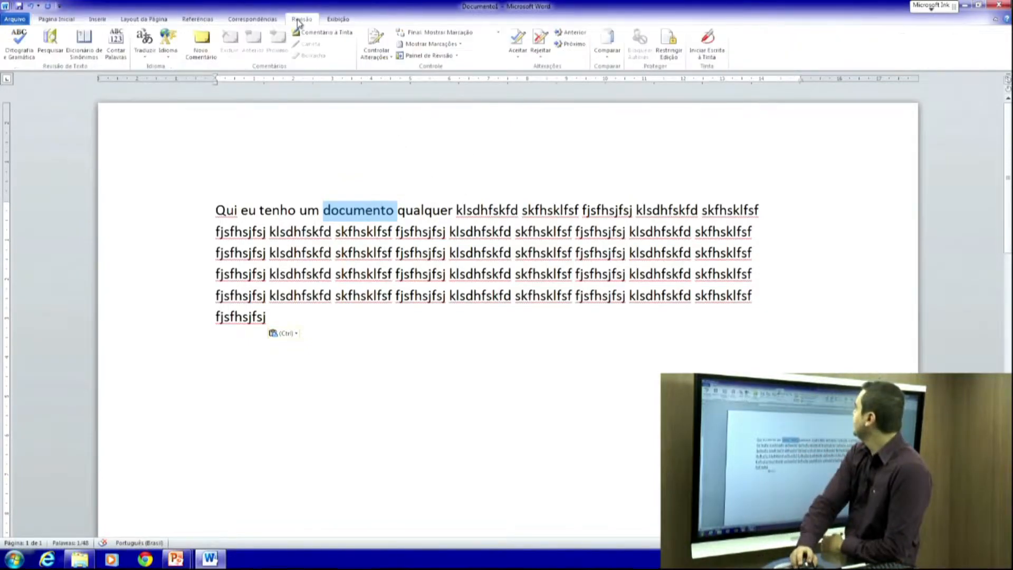
# - Comment 'Aqui eu coloco um comentário pertinente.' on 'documento', then select 'skfhsklfsf' on line three
pyautogui.click(202, 44)
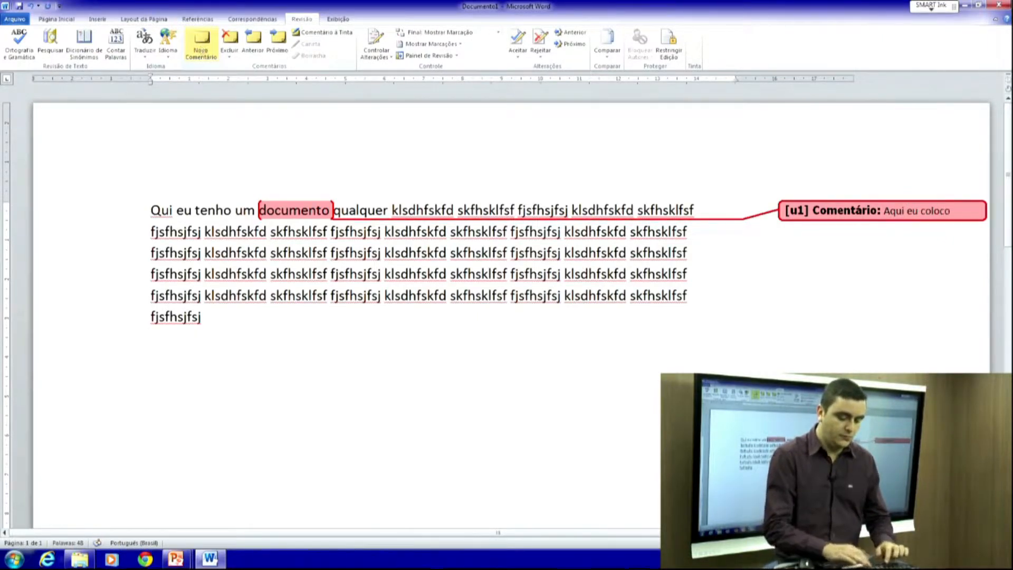
pyautogui.write('mcpome')
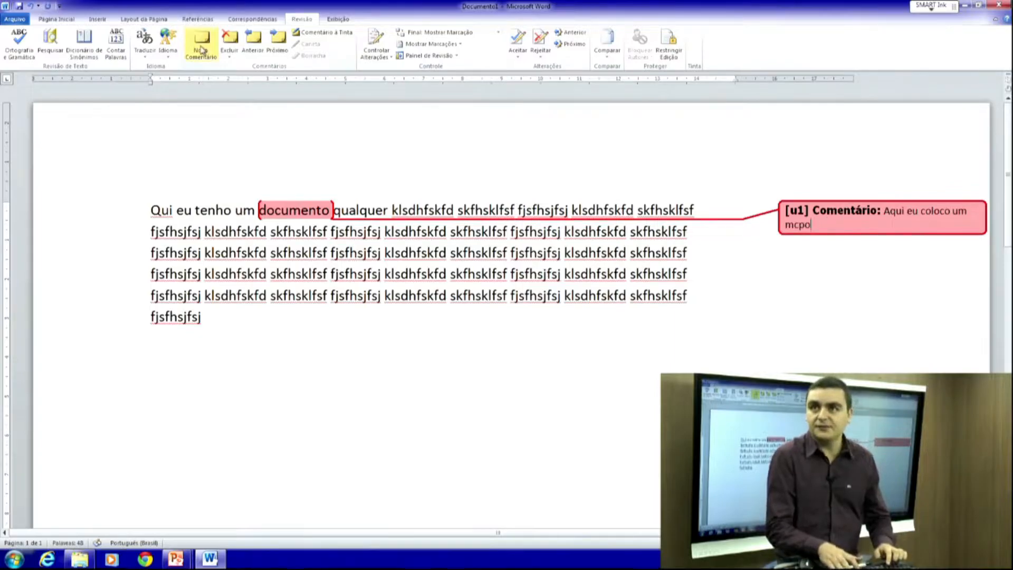
pyautogui.press('BackSpace')
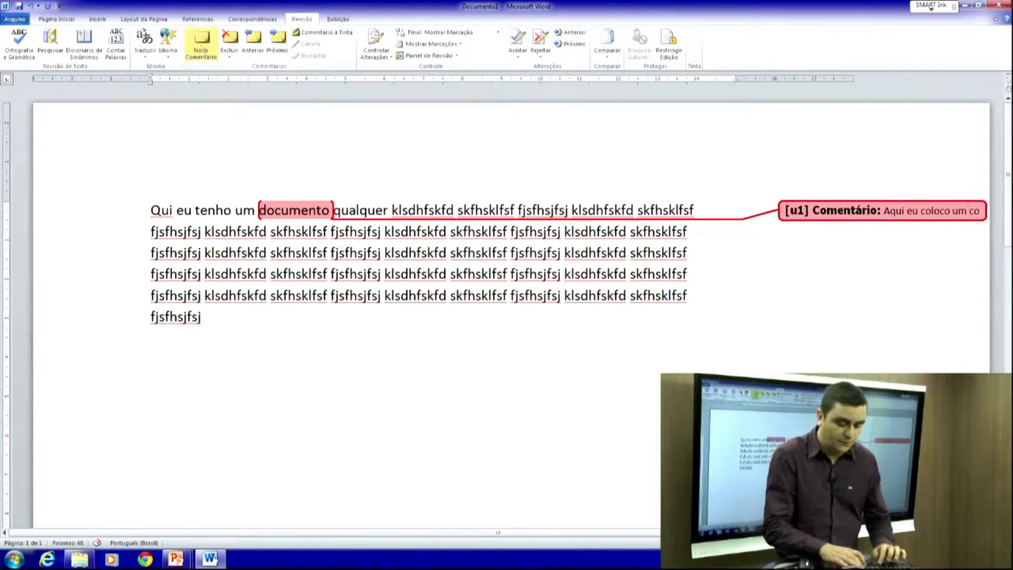
pyautogui.write('mentário per')
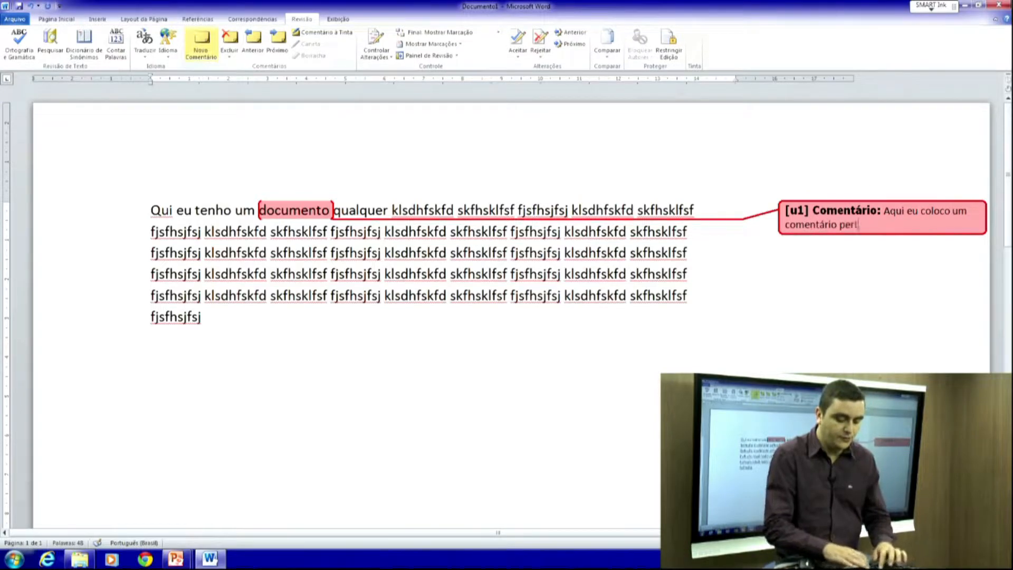
pyautogui.write('tinente.')
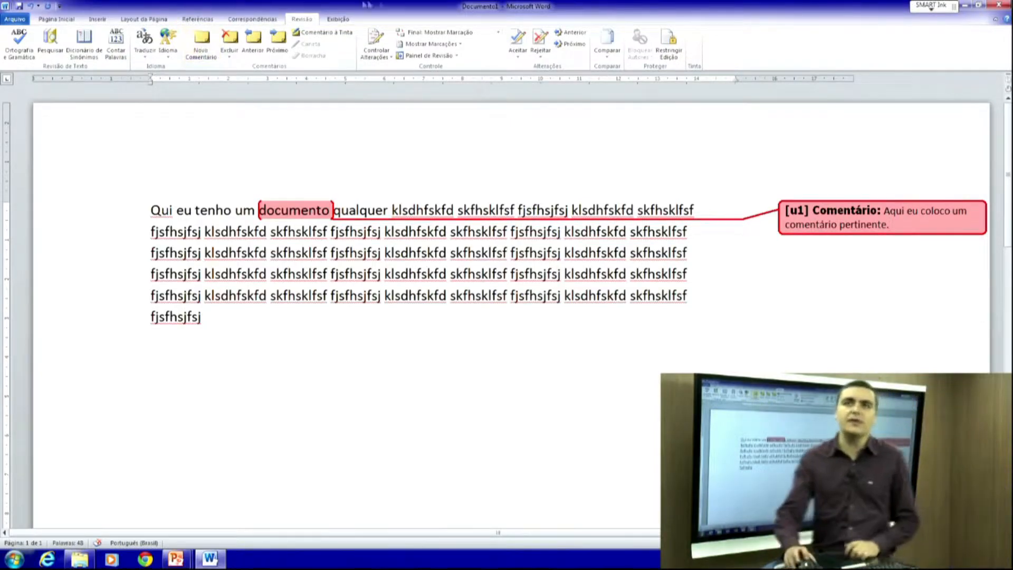
pyautogui.moveTo(324, 256); pyautogui.dragTo(275, 256)
pyautogui.doubleClick(283, 257)
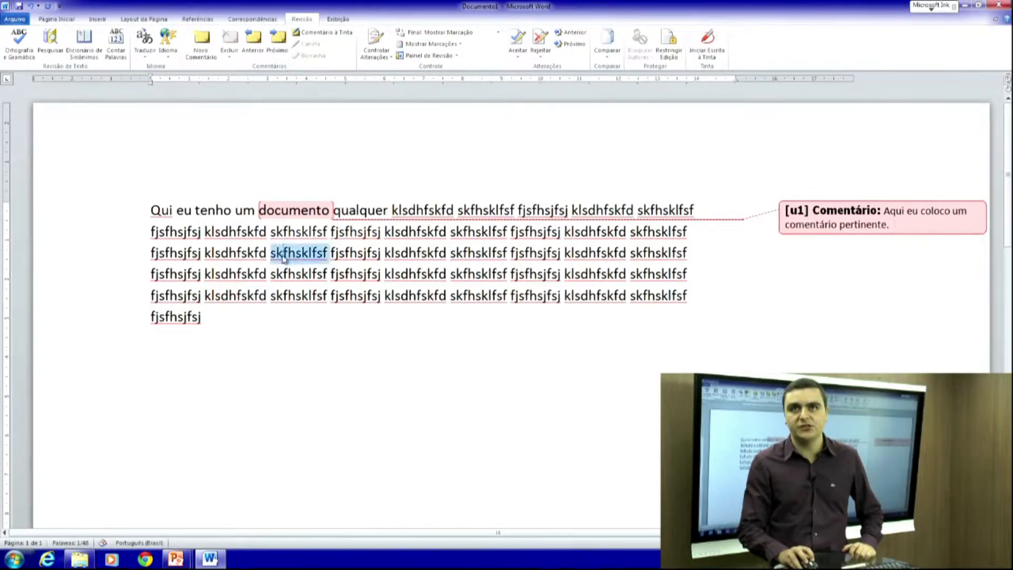
# - Attach the comment 'Olá, tudo bem?' to 'skfhsklfsf' and make the first comment active
pyautogui.click(201, 43)
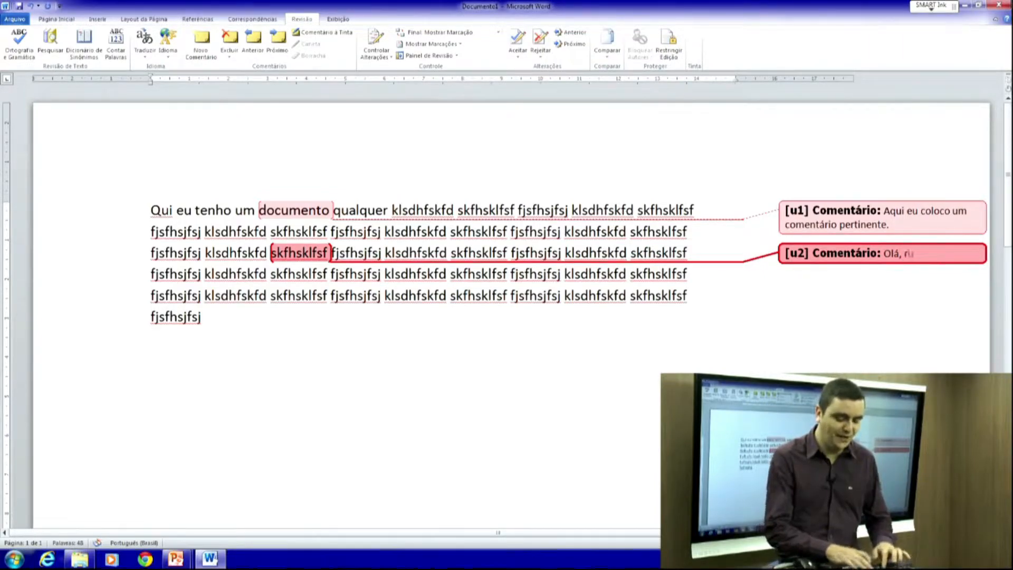
pyautogui.write('tu')
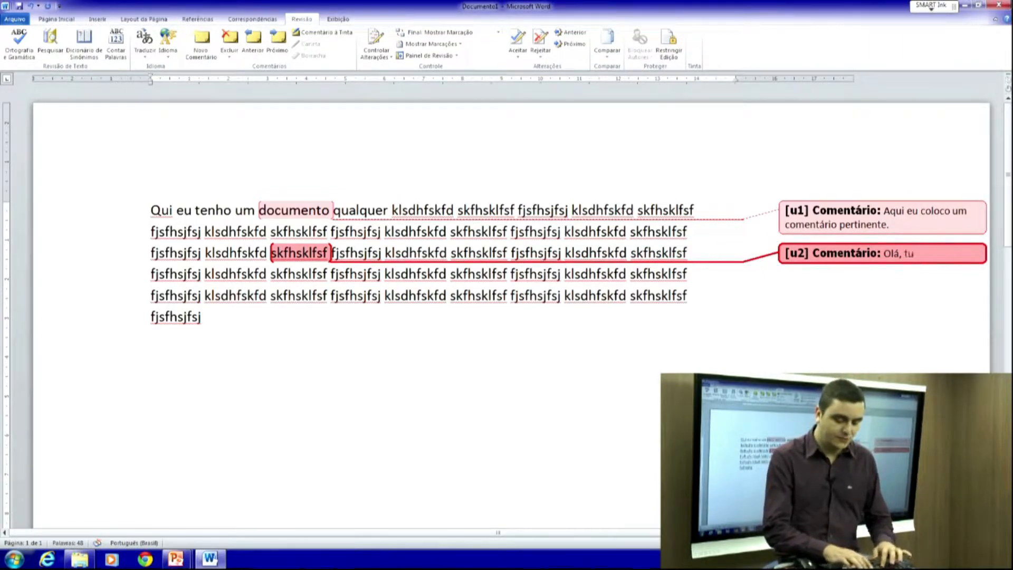
pyautogui.write('do bem?')
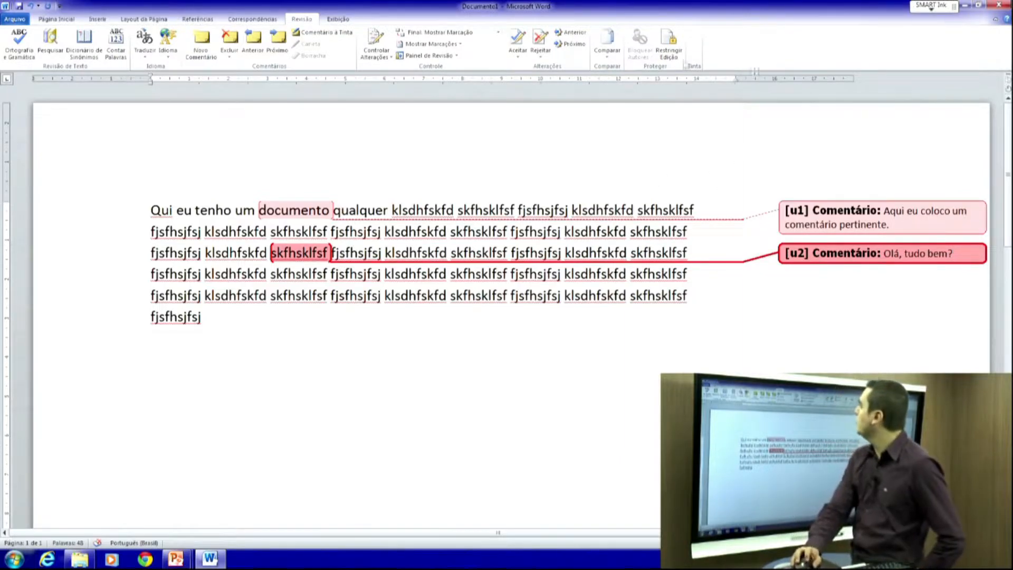
pyautogui.click(898, 226)
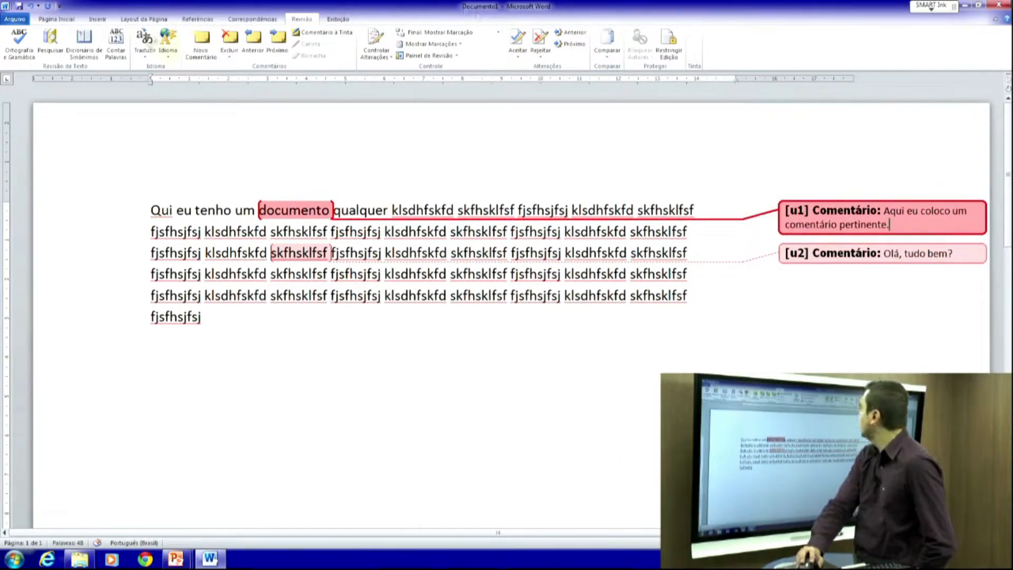
# - Delete the 'documento' comment and then the 'skfhsklfsf' comment with Excluir
pyautogui.click(228, 41)
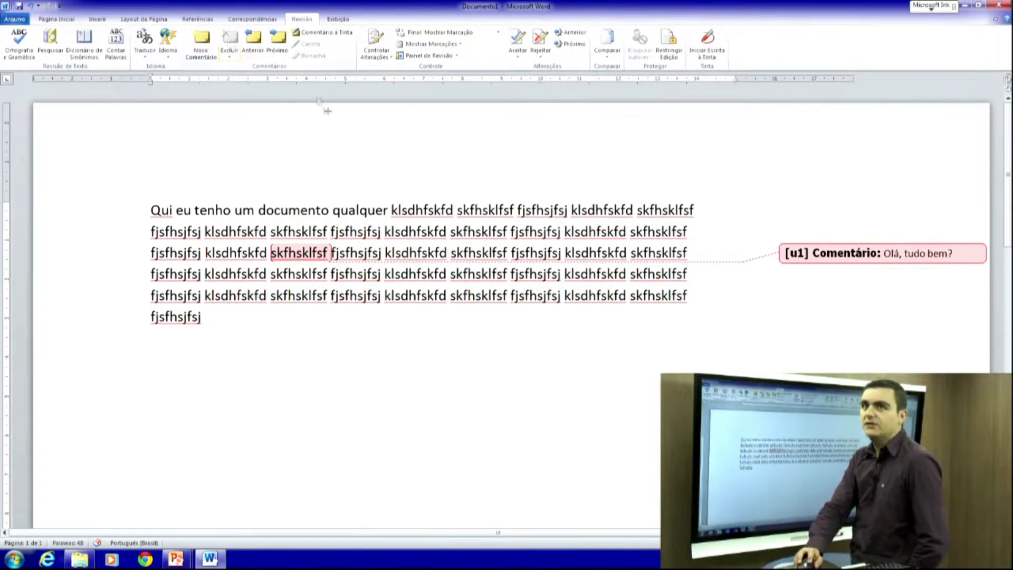
pyautogui.click(834, 248)
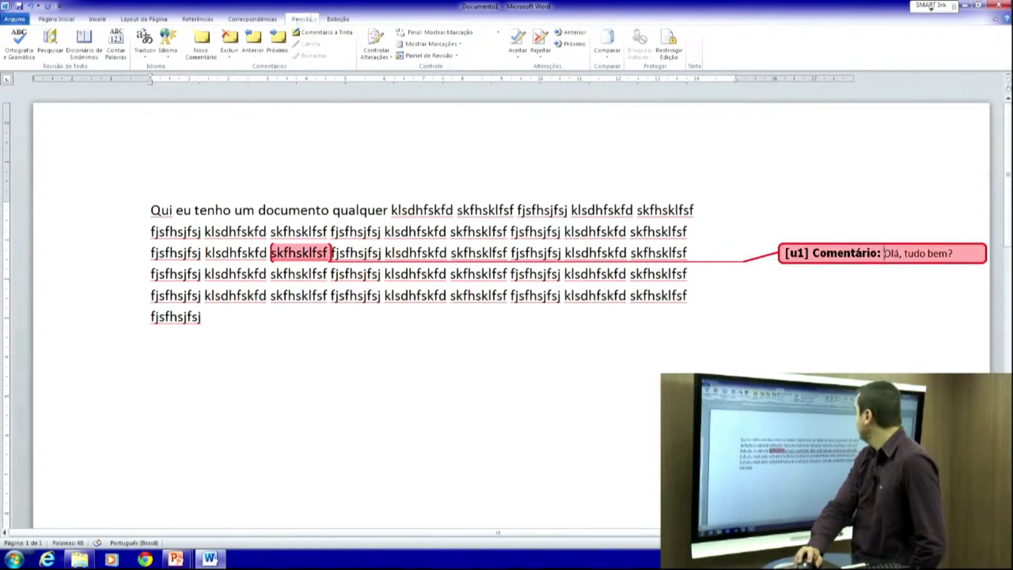
pyautogui.click(228, 57)
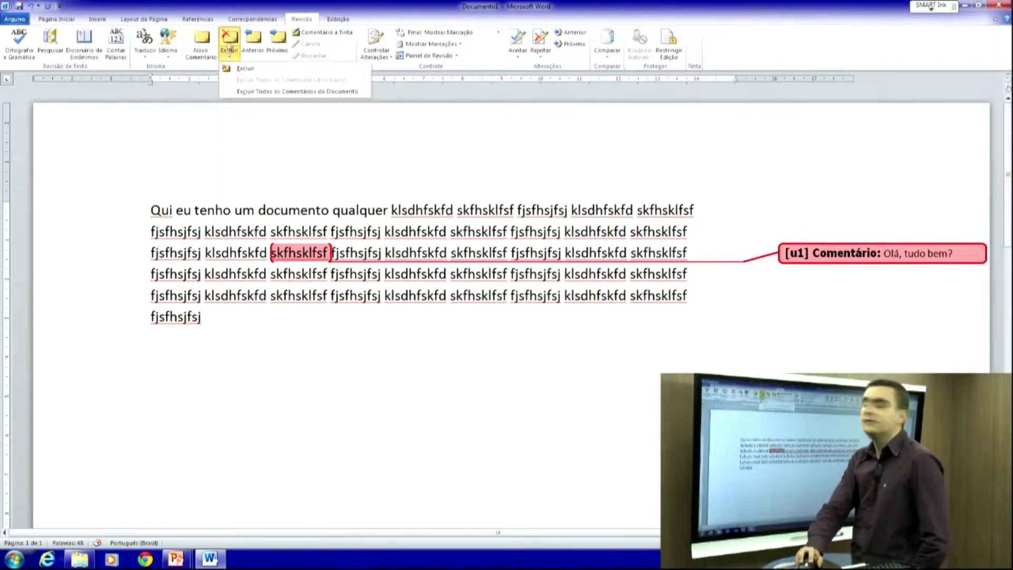
pyautogui.click(229, 41)
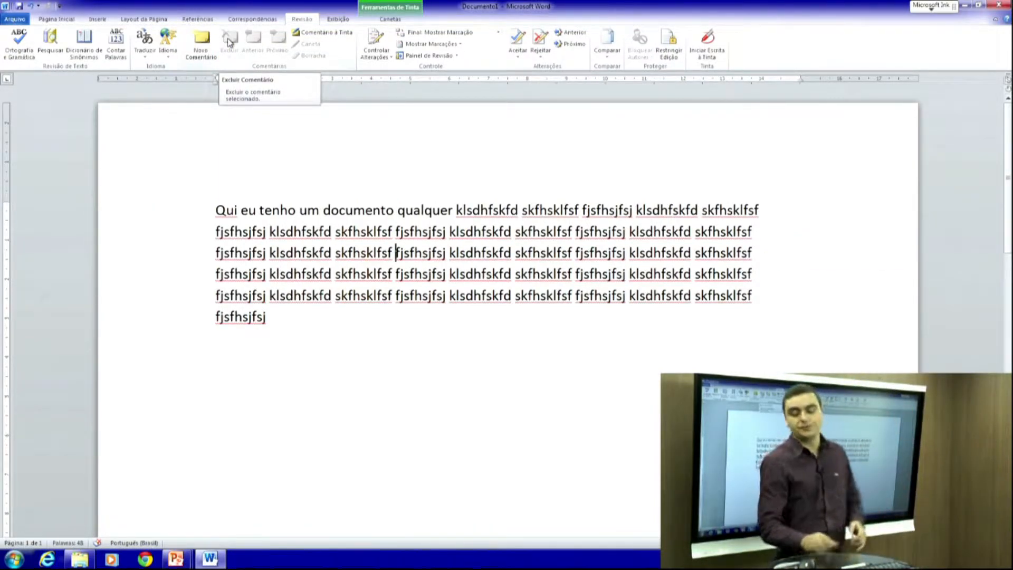
# - Check the word count, append 'Ovidio' to the paragraph, and confirm it now reads 49 words
pyautogui.click(116, 53)
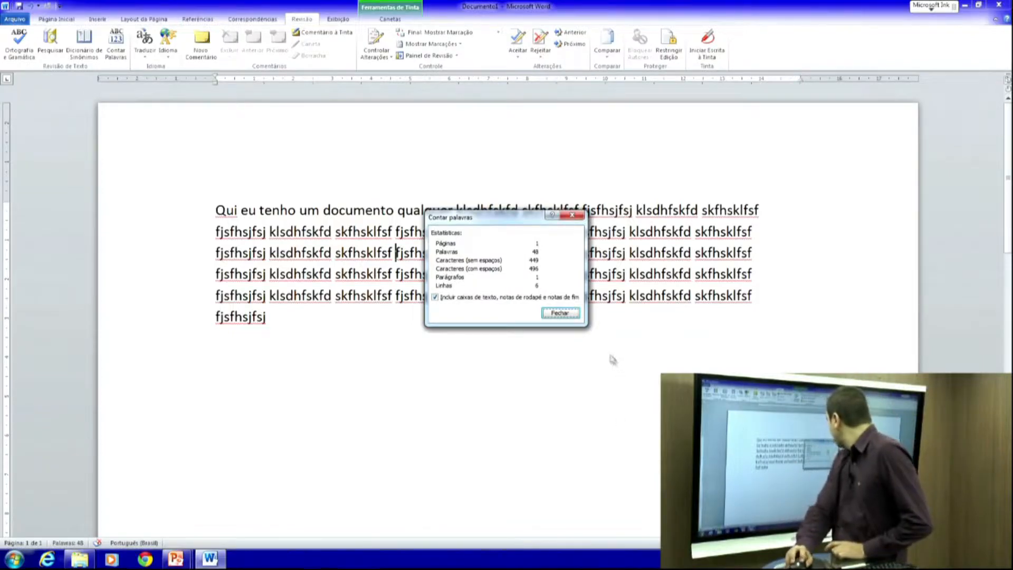
pyautogui.click(559, 313)
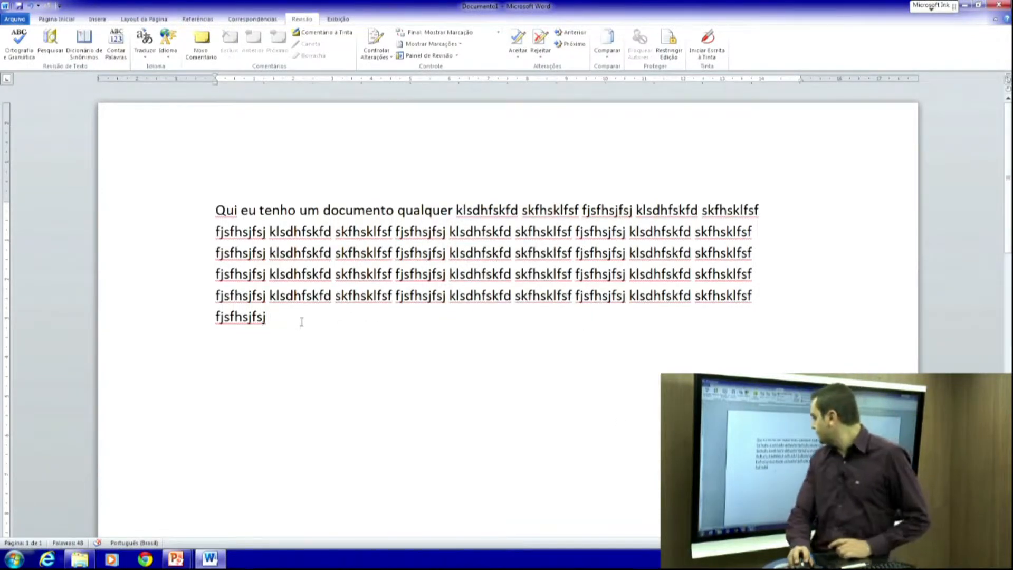
pyautogui.write('Ovidio')
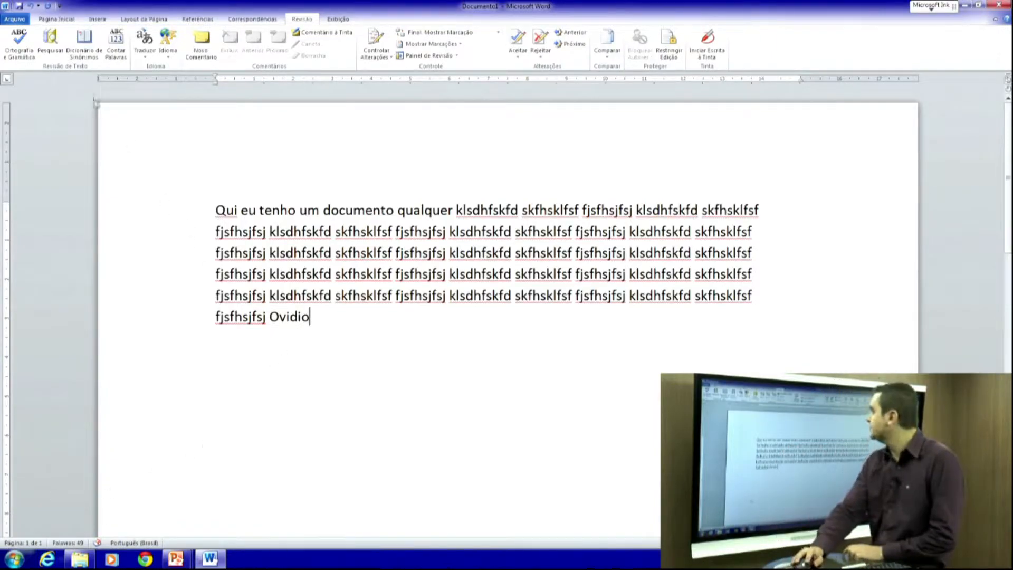
pyautogui.click(110, 47)
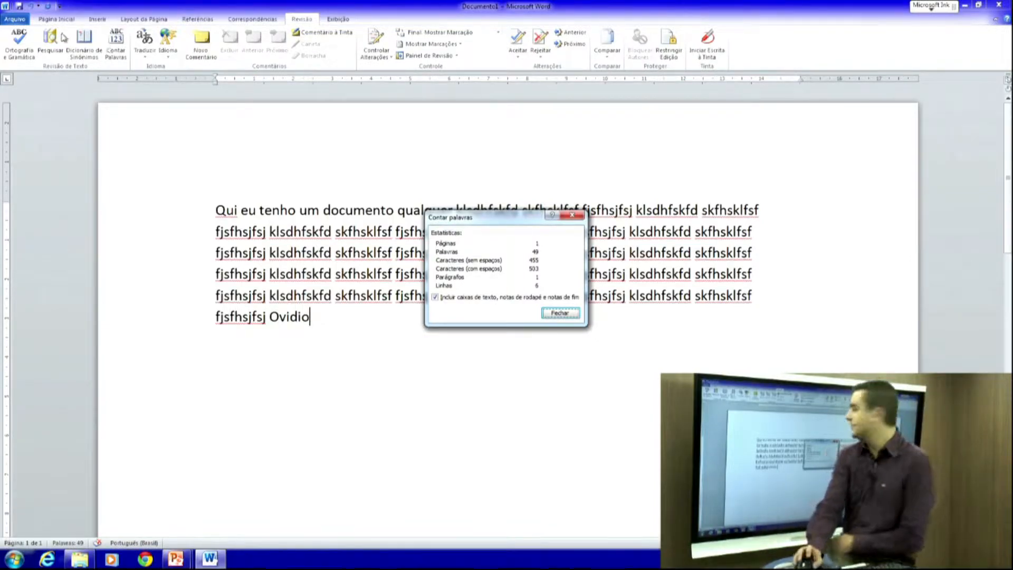
pyautogui.click(560, 313)
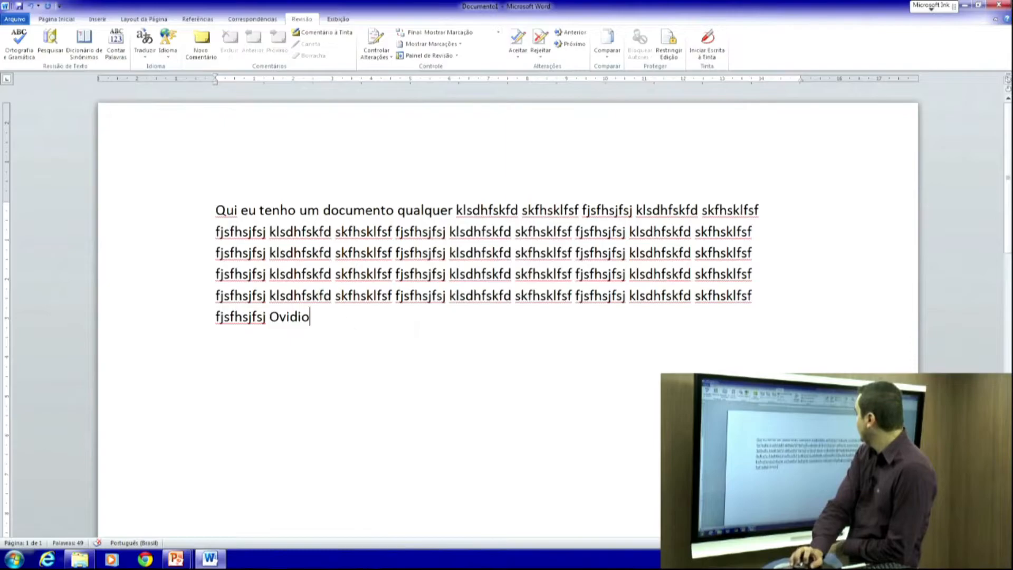
pyautogui.click(97, 19)
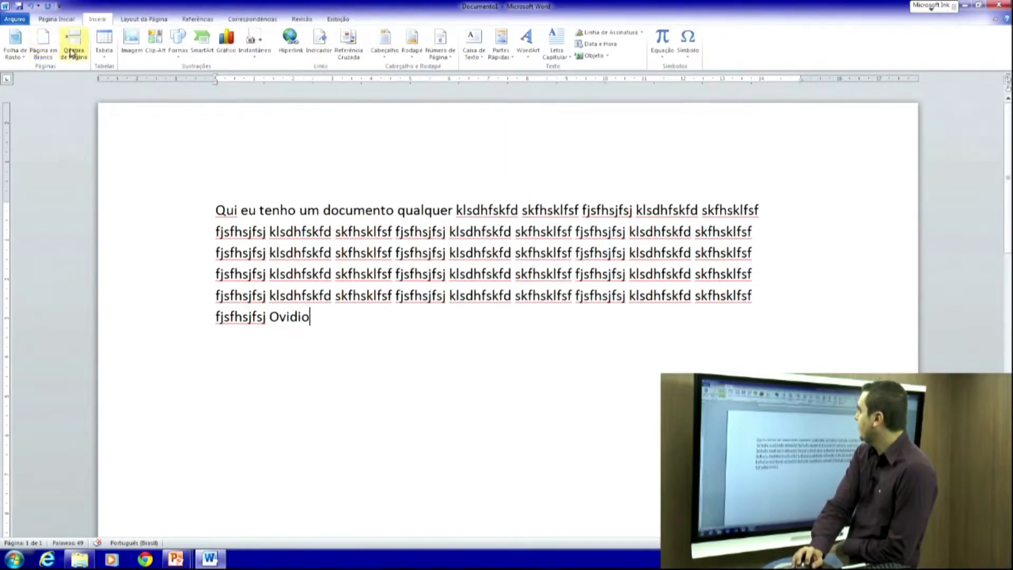
# - Add a page break, type 'gfghrfhgfhth' on page 2, and confirm 50 words over 2 pages
pyautogui.click(73, 52)
pyautogui.write('gfghrfhgfhth')
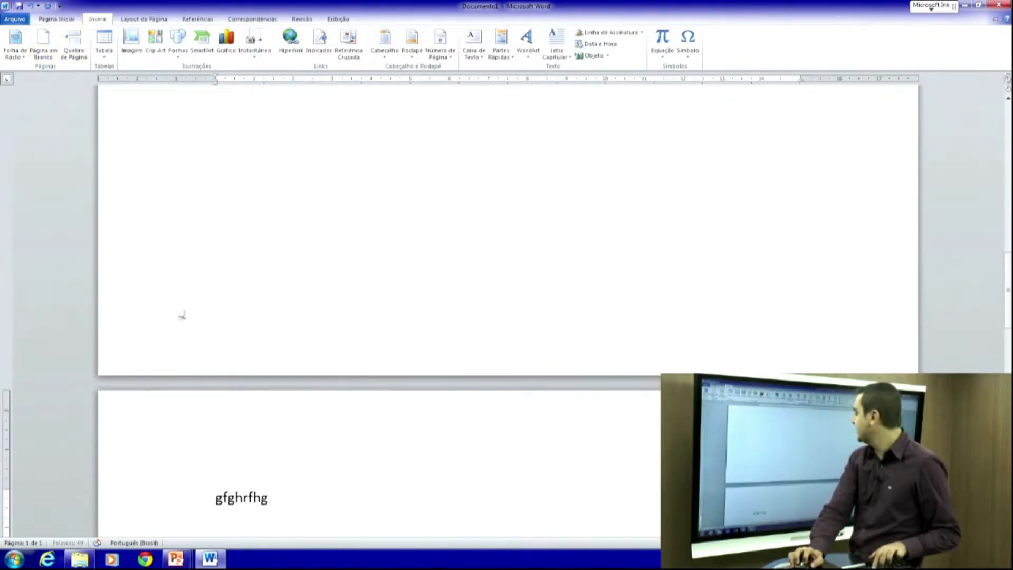
pyautogui.click(302, 19)
pyautogui.click(117, 45)
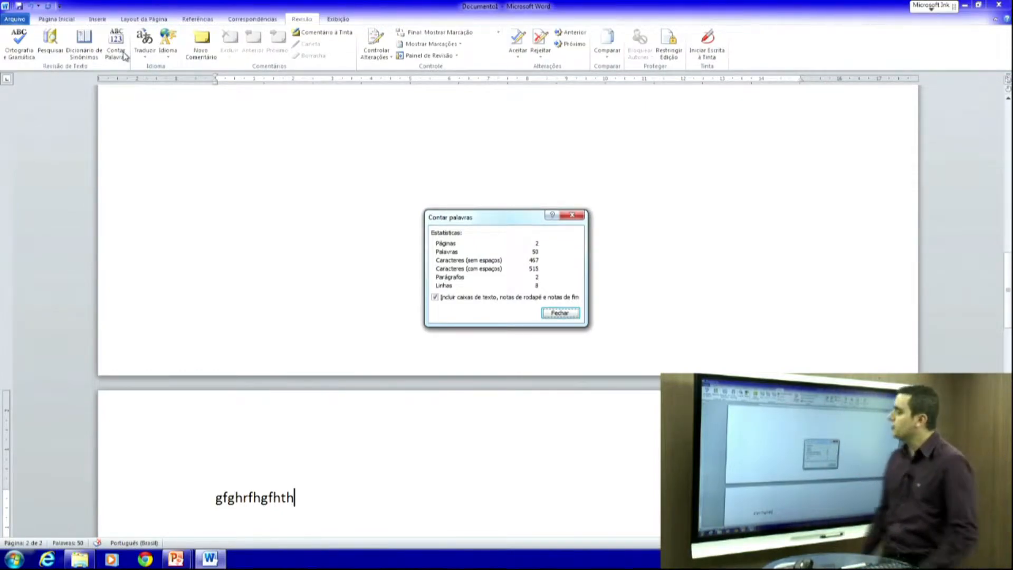
pyautogui.click(571, 215)
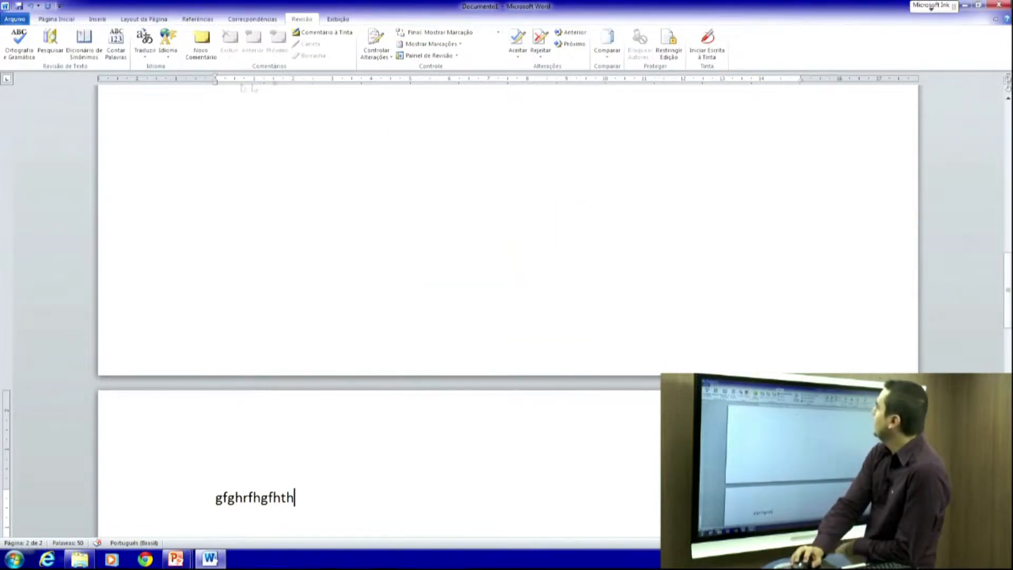
# - Look through the Idioma and Traduzir options, then add a new comment on 'gfghrfhgfhth'
pyautogui.click(173, 58)
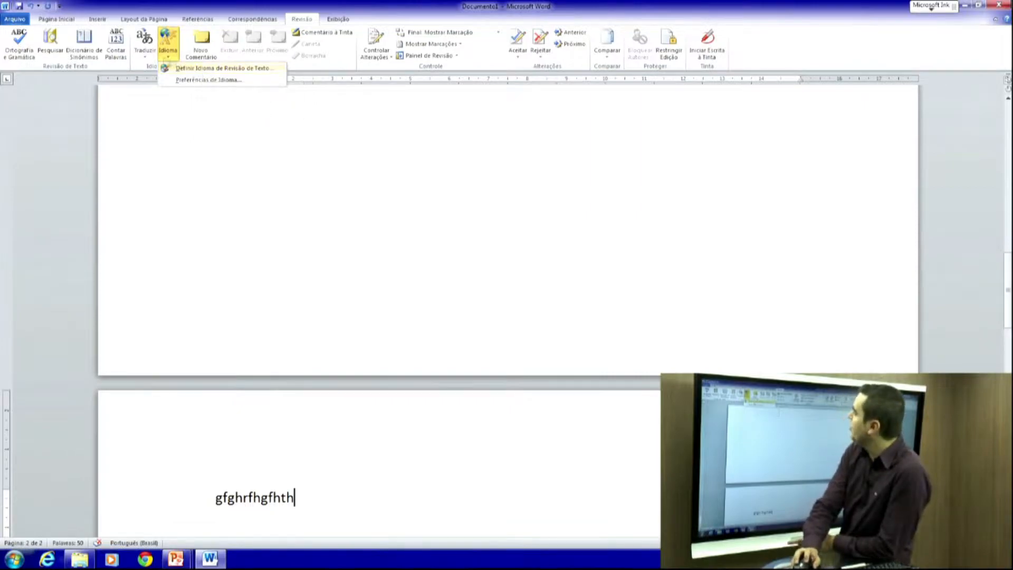
pyautogui.click(147, 58)
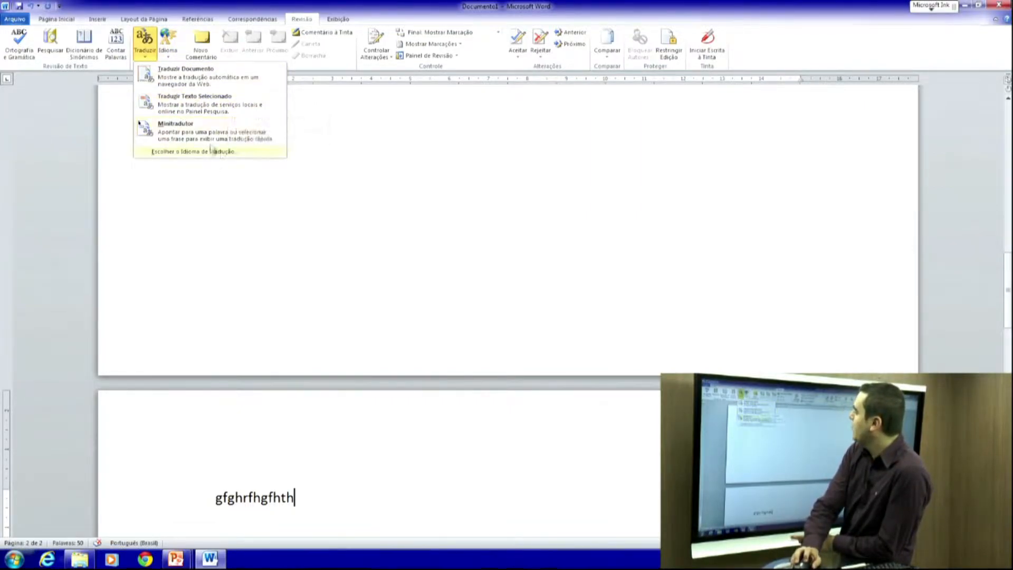
pyautogui.click(201, 46)
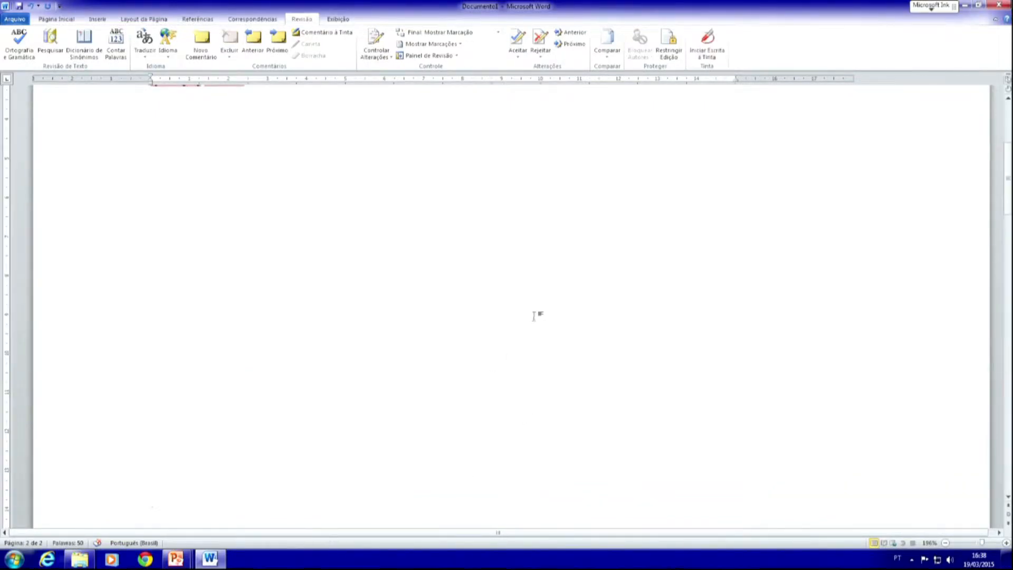
# - Delete the comment 'rgrgrgfrgf' attached to 'gfghrfhgfhth' on page 2
pyautogui.scroll(-5, 536, 314)
pyautogui.scroll(1, 644, 319)
pyautogui.scroll(-2, 712, 318)
pyautogui.scroll(2, 725, 317)
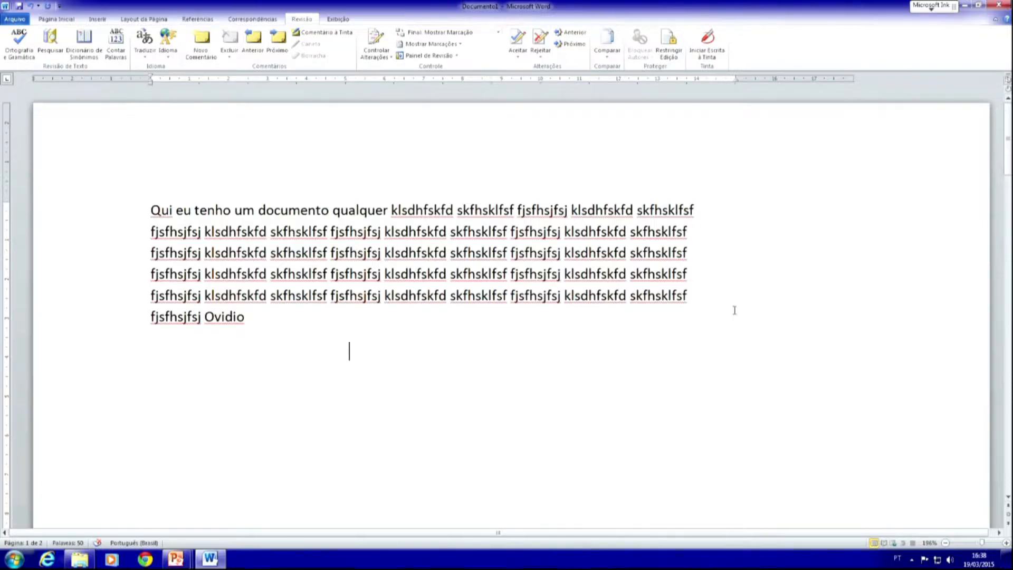
pyautogui.scroll(-2, 734, 310)
pyautogui.scroll(2, 735, 310)
pyautogui.scroll(-3, 790, 307)
pyautogui.scroll(1, 844, 303)
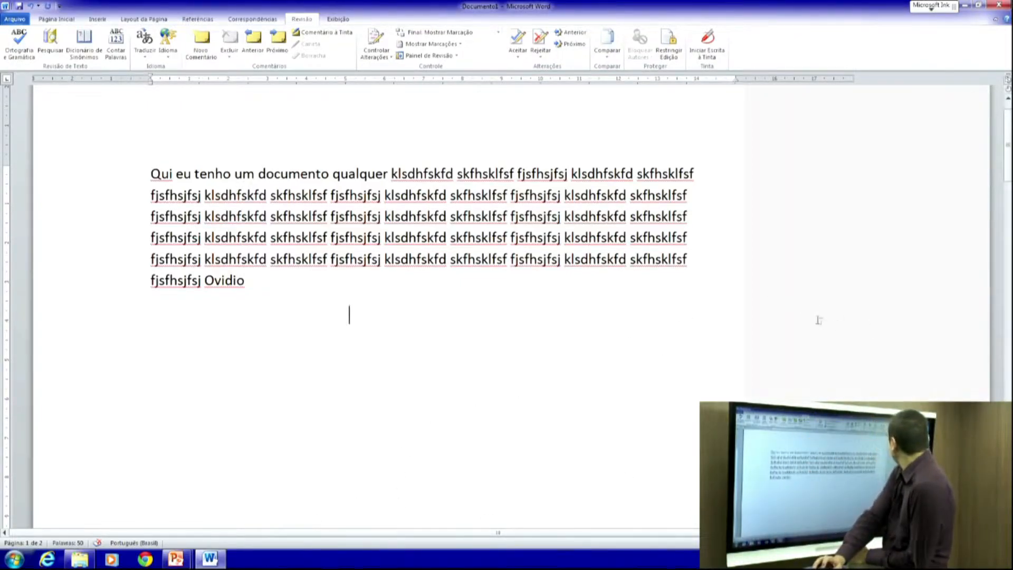
pyautogui.scroll(-5, 399, 342)
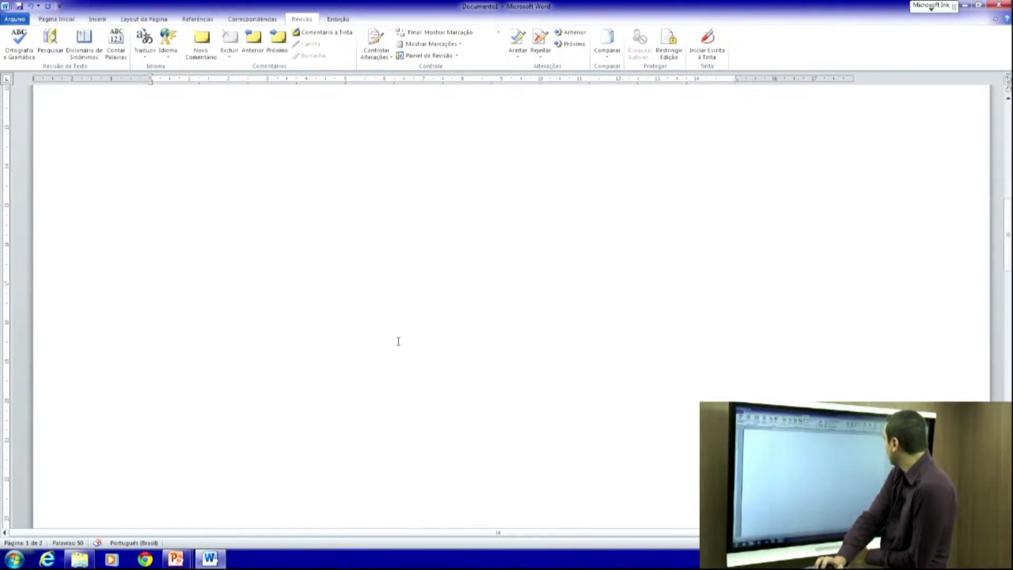
pyautogui.scroll(-5, 399, 341)
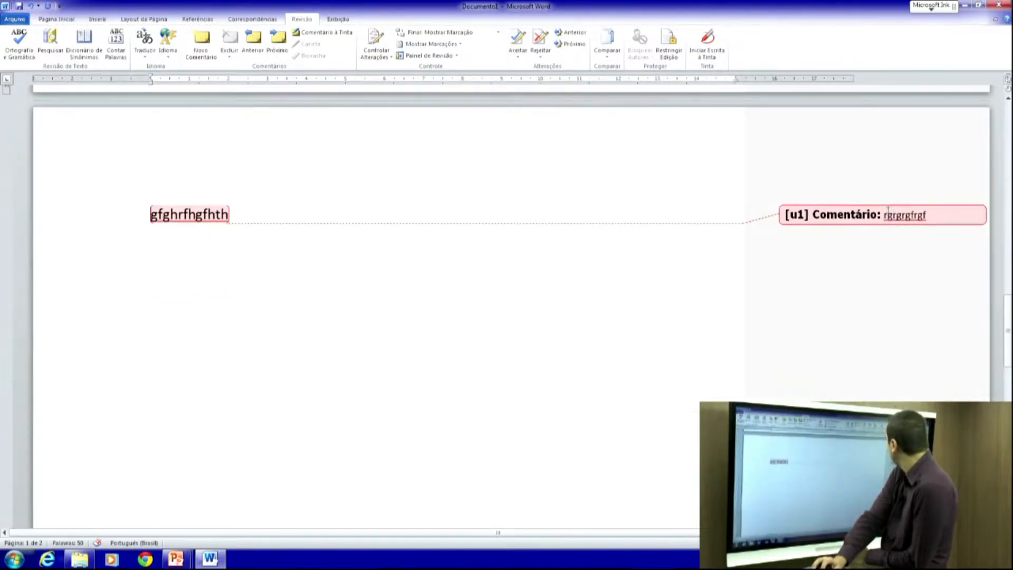
pyautogui.click(888, 214)
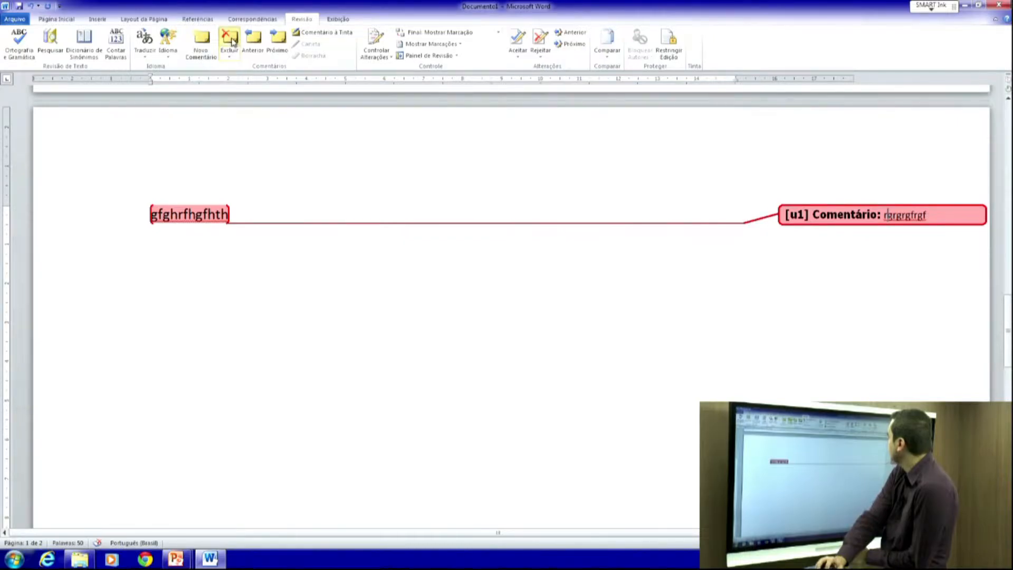
pyautogui.click(232, 41)
pyautogui.scroll(10, 373, 145)
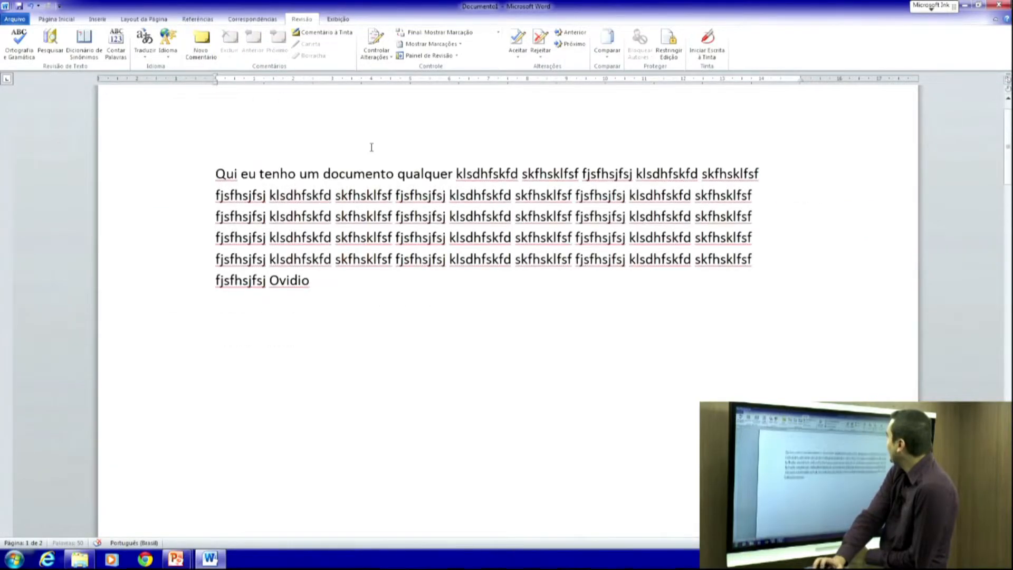
# - Place the cursor in the first paragraph and turn on Controlar Alterações
pyautogui.scroll(1, 371, 147)
pyautogui.click(366, 210)
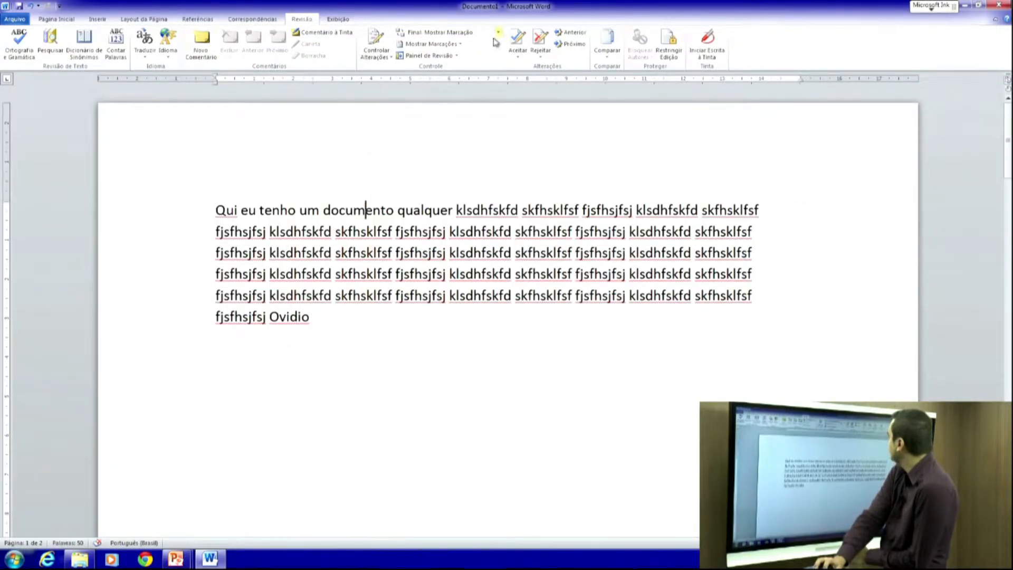
pyautogui.click(383, 57)
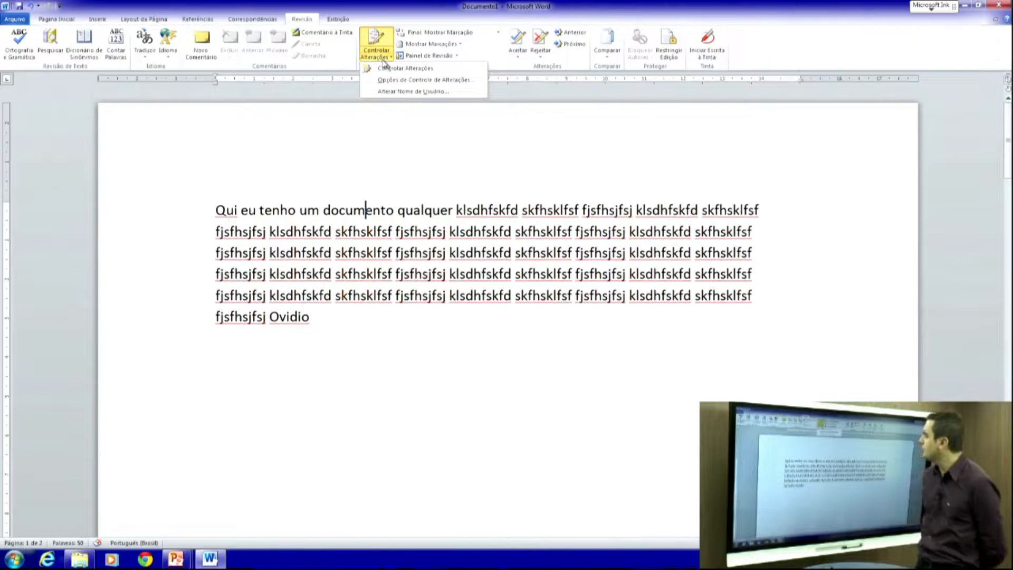
pyautogui.click(404, 68)
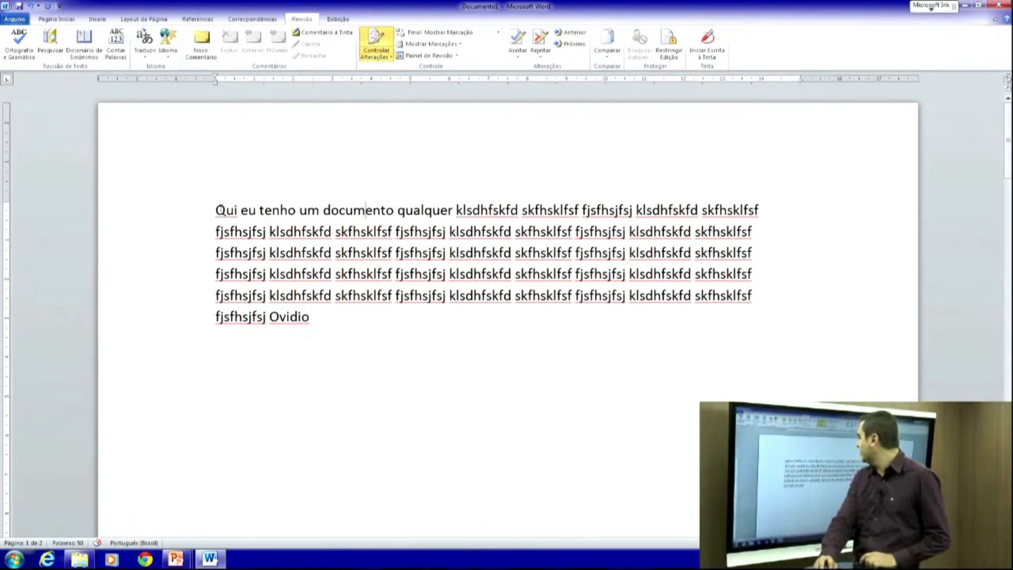
# - Correct 'Qui' to 'Aqui' and insert 'que eu estou deixando ele mais bonito inserindo alterações.' after 'qualquer'
pyautogui.hotkey('ctrl', 'Home')
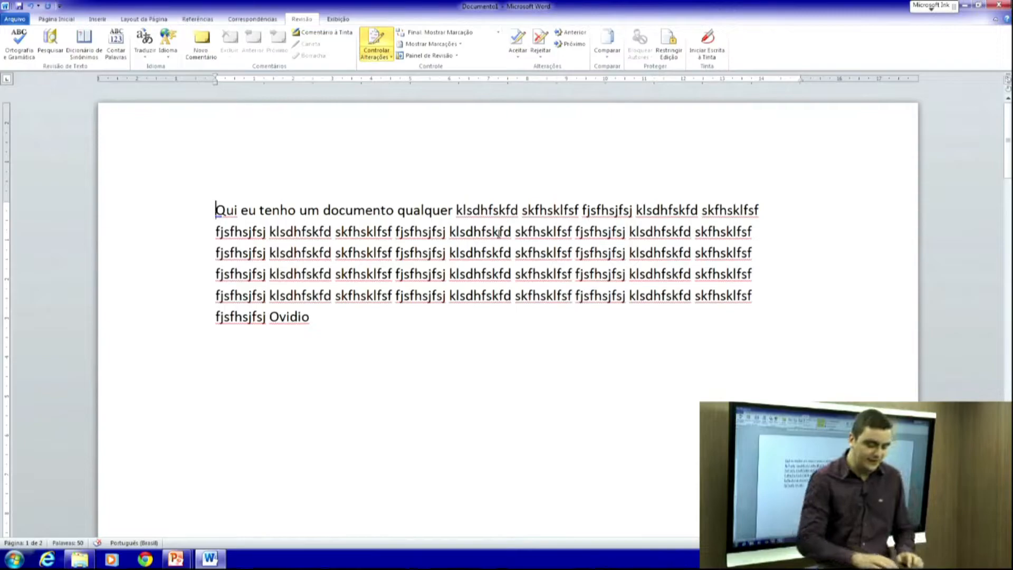
pyautogui.write('AQ')
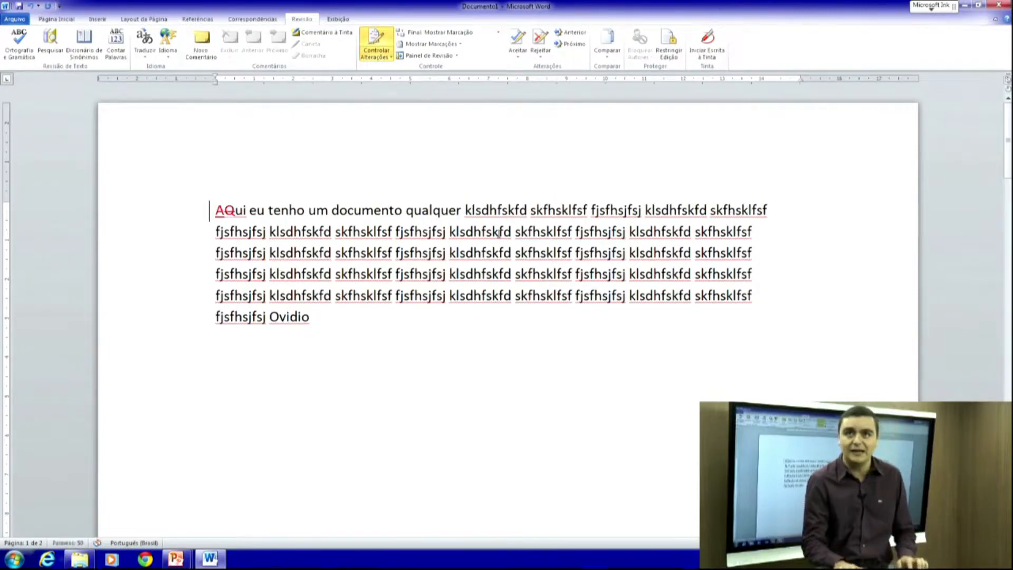
pyautogui.write('q')
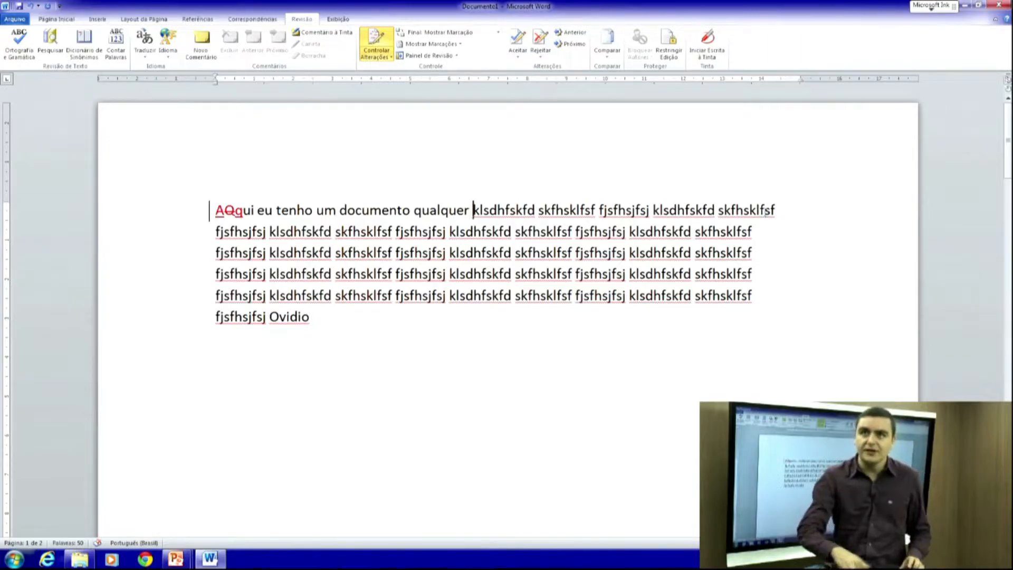
pyautogui.write('que eu estou deixando ele mai')
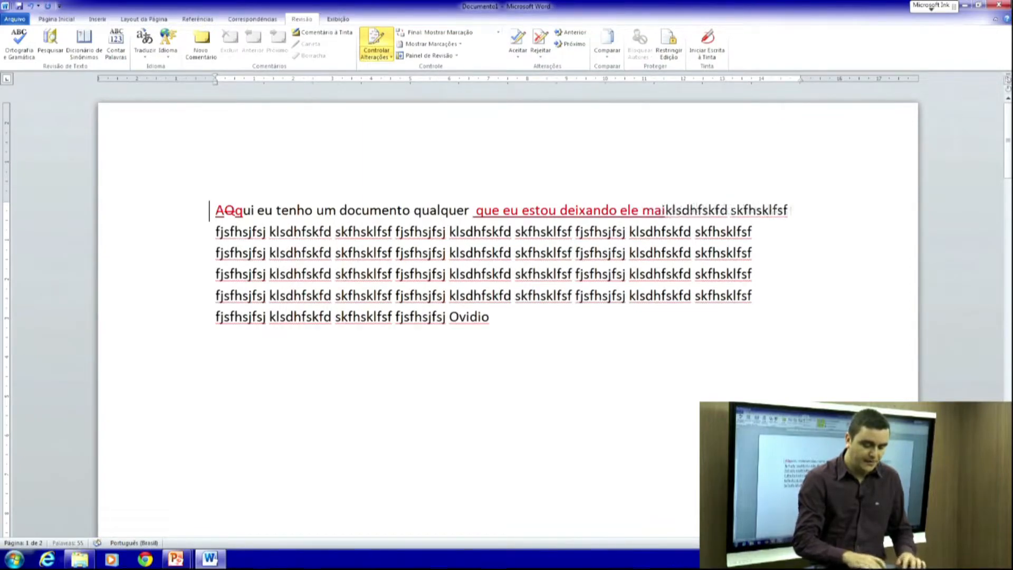
pyautogui.write('s bonito inserindo ')
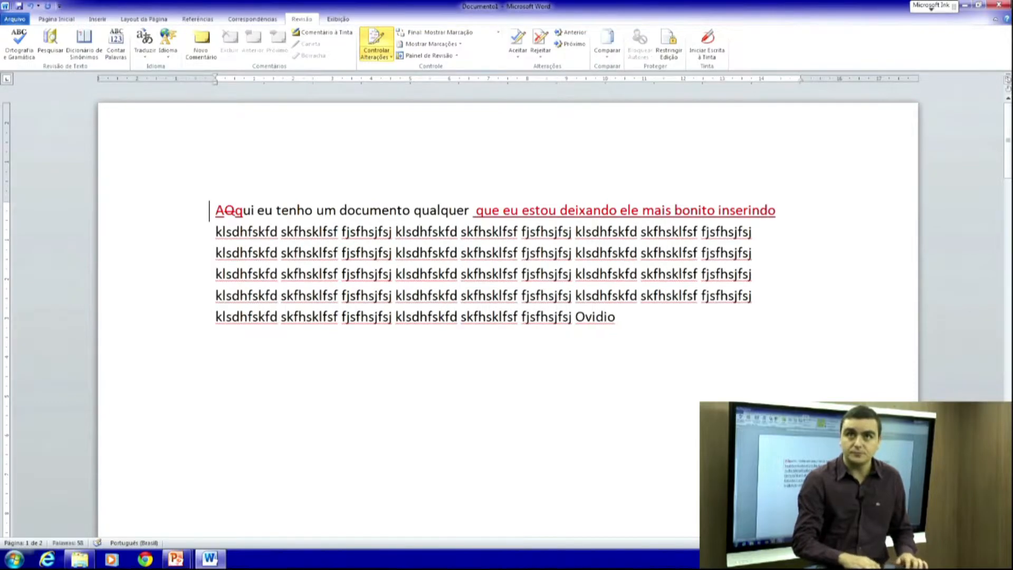
pyautogui.write('alteraçõe')
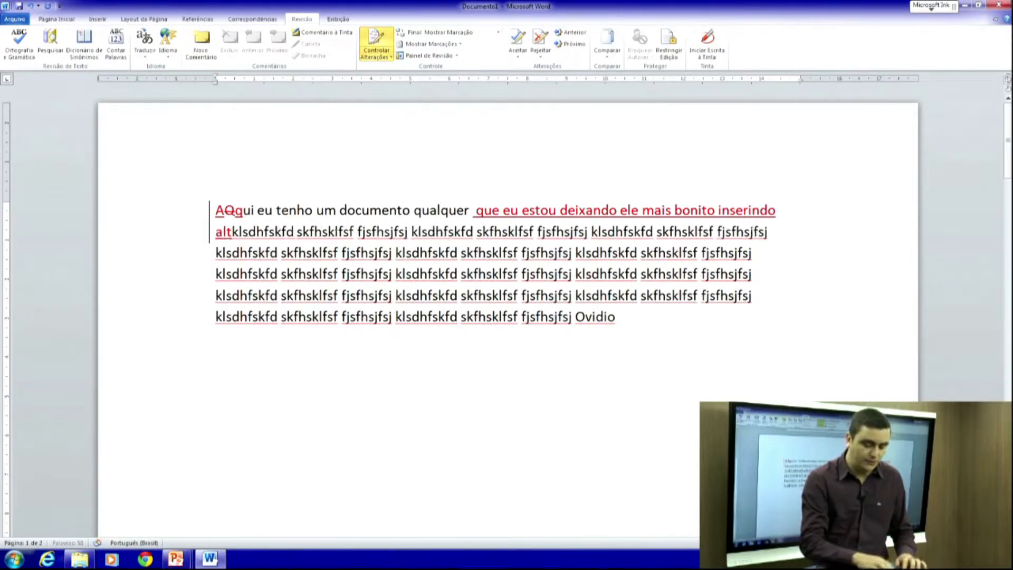
pyautogui.write('s.')
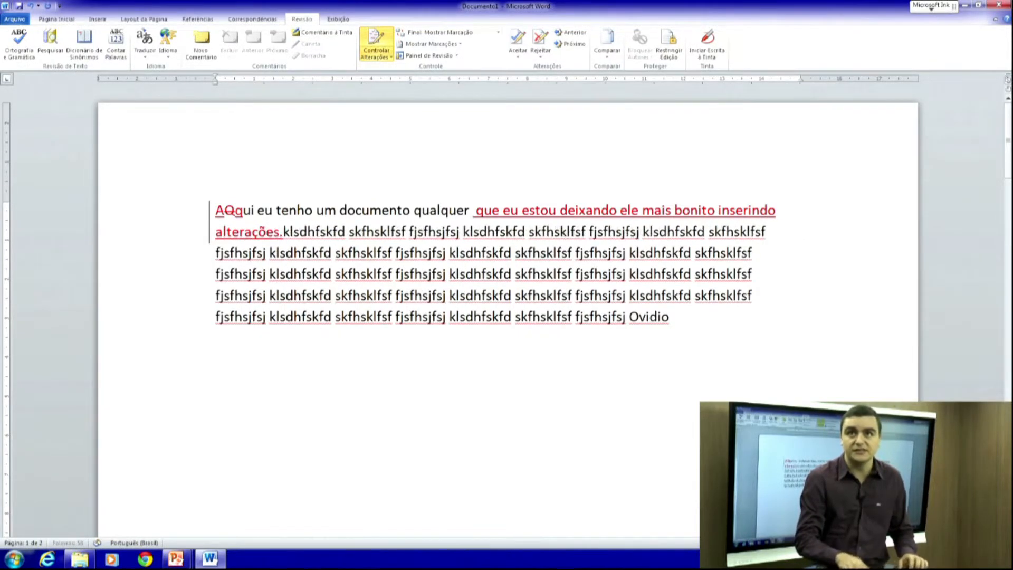
# - Delete the four nonsense words following 'alterações.' as tracked deletions
pyautogui.hotkey('shift', 'Right')
pyautogui.hotkey('shift', 'Right')
pyautogui.hotkey('shift', 'Right')
pyautogui.hotkey('shift', 'Right')
pyautogui.hotkey('shift', 'Right')
pyautogui.hotkey('shift', 'Right')
pyautogui.hotkey('shift', 'Right')
pyautogui.hotkey('shift', 'Right')
pyautogui.hotkey('shift', 'Right')
pyautogui.hotkey('shift', 'Right')
pyautogui.hotkey('shift', 'Right')
pyautogui.hotkey('shift', 'Right')
pyautogui.hotkey('shift', 'Right')
pyautogui.hotkey('shift', 'Right')
pyautogui.hotkey('shift', 'Right')
pyautogui.hotkey('shift', 'Right')
pyautogui.hotkey('shift', 'Right')
pyautogui.hotkey('shift', 'Right')
pyautogui.hotkey('shift', 'Right')
pyautogui.hotkey('shift', 'Right')
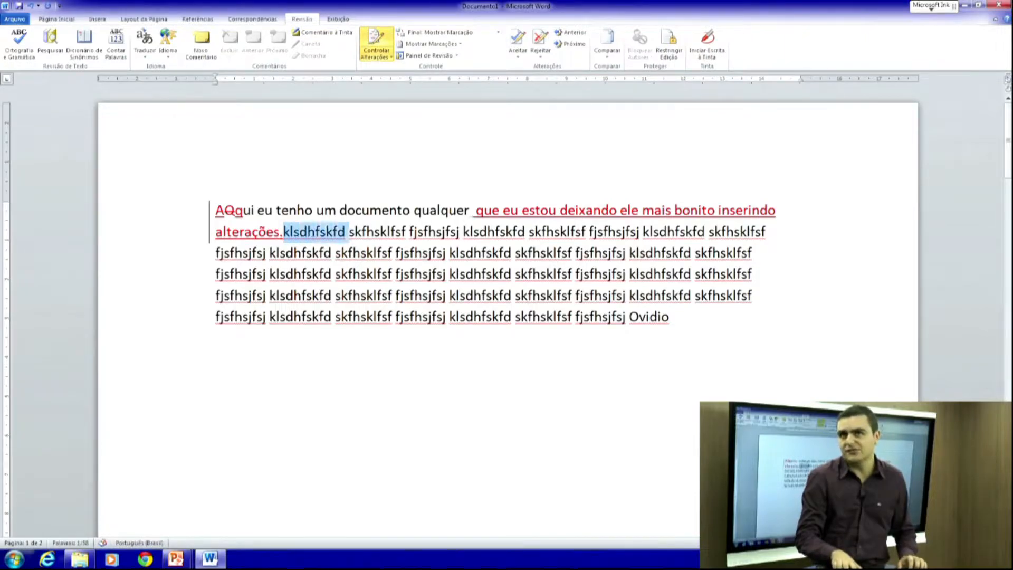
pyautogui.hotkey('shift', 'Right')
pyautogui.hotkey('shift', 'Right')
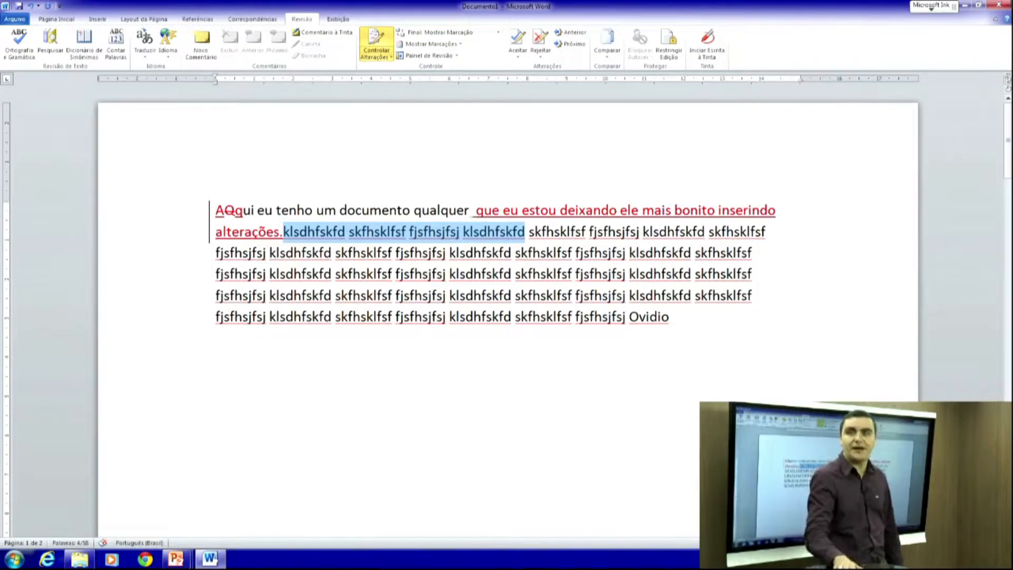
pyautogui.press('Delete')
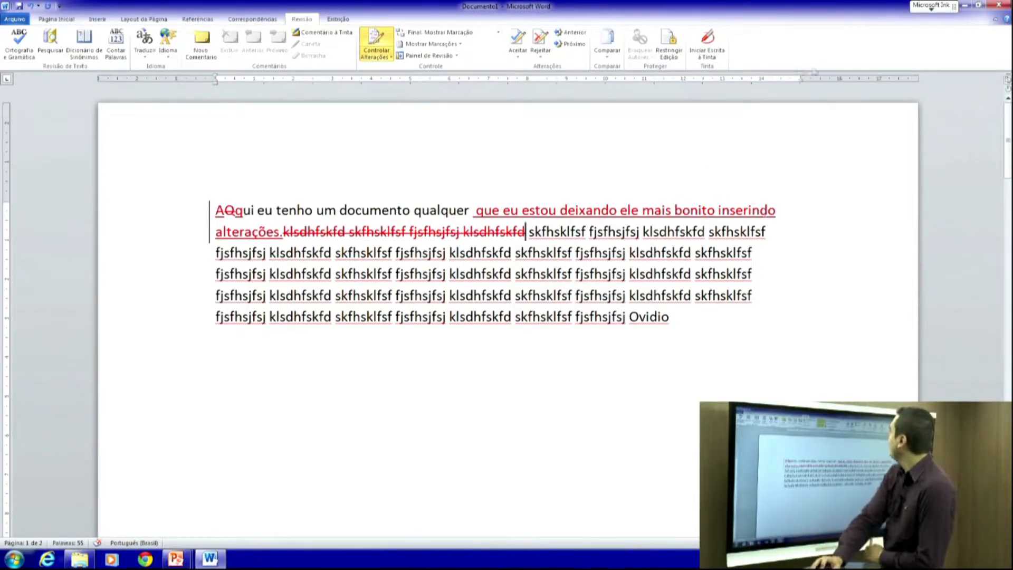
pyautogui.click(498, 33)
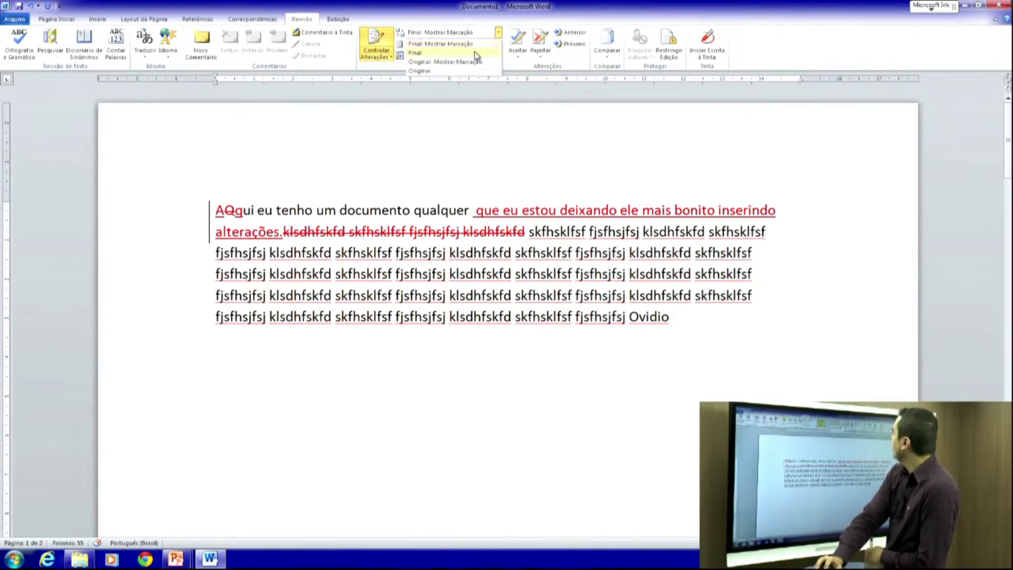
pyautogui.click(474, 53)
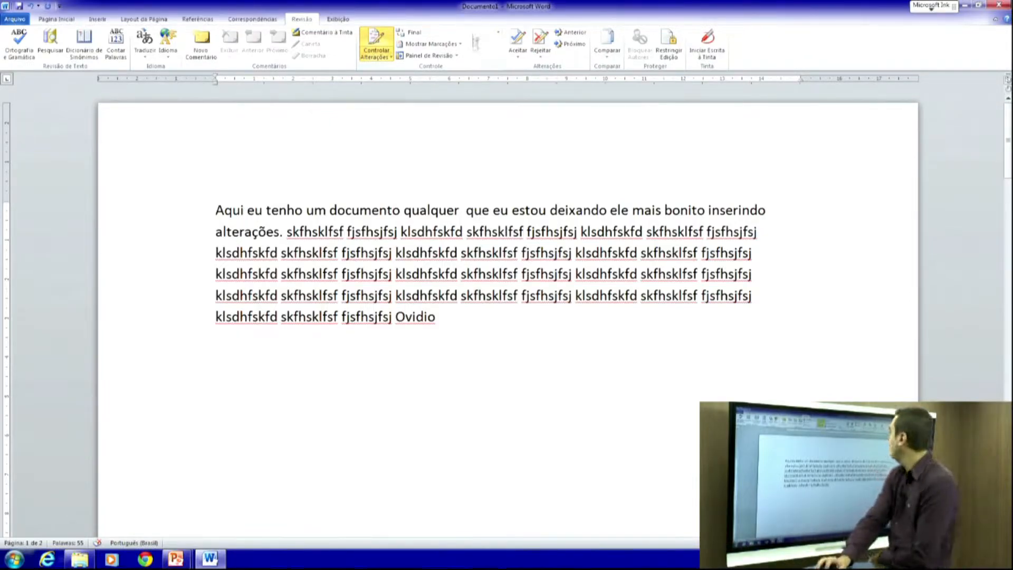
pyautogui.click(498, 32)
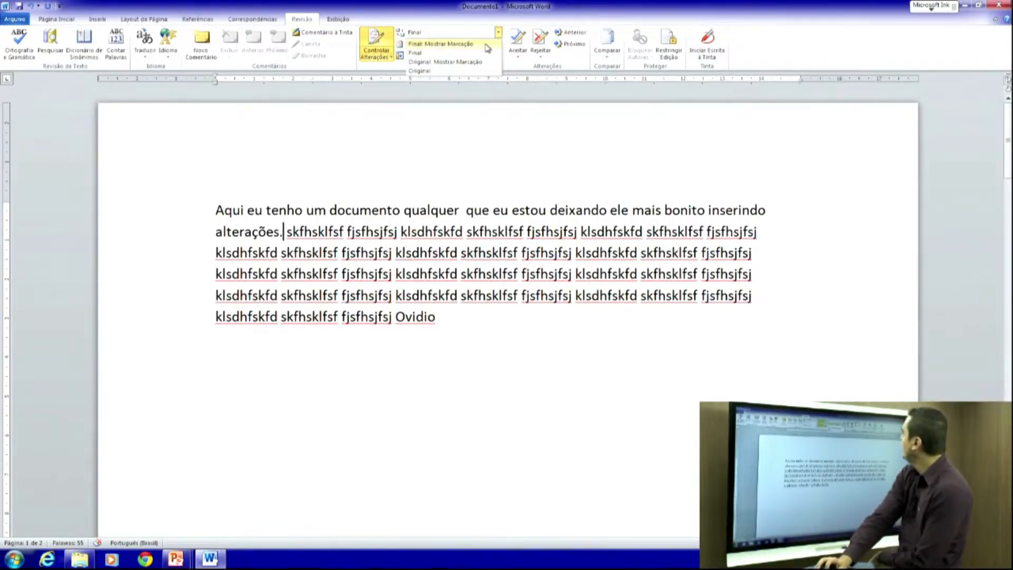
pyautogui.click(486, 48)
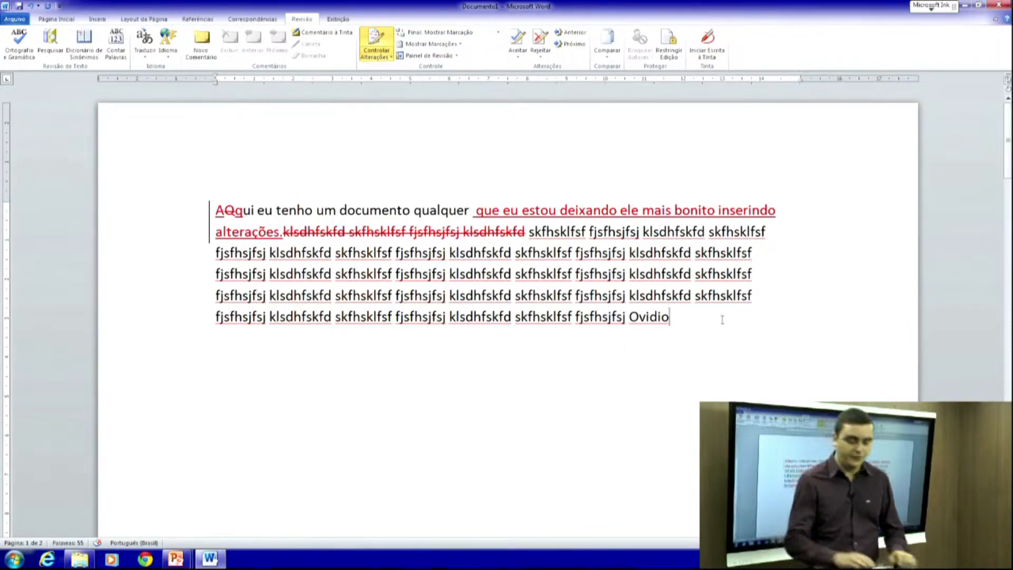
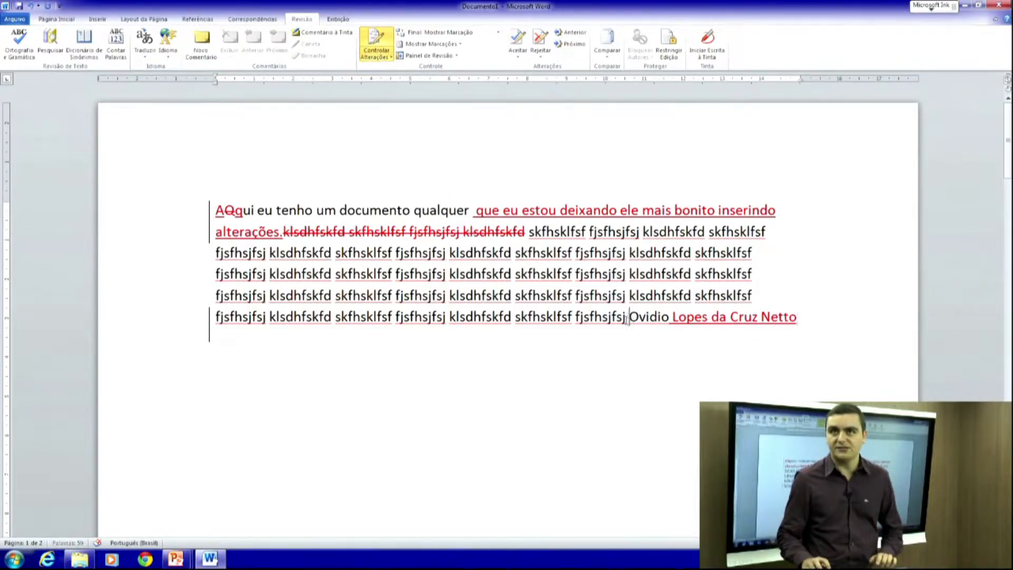
# - Type the rest of the closing name and delete the preceding word 'fjsfhsjfsj' as a tracked deletion
pyautogui.moveTo(628, 323); pyautogui.dragTo(576, 325)
pyautogui.press('Delete')
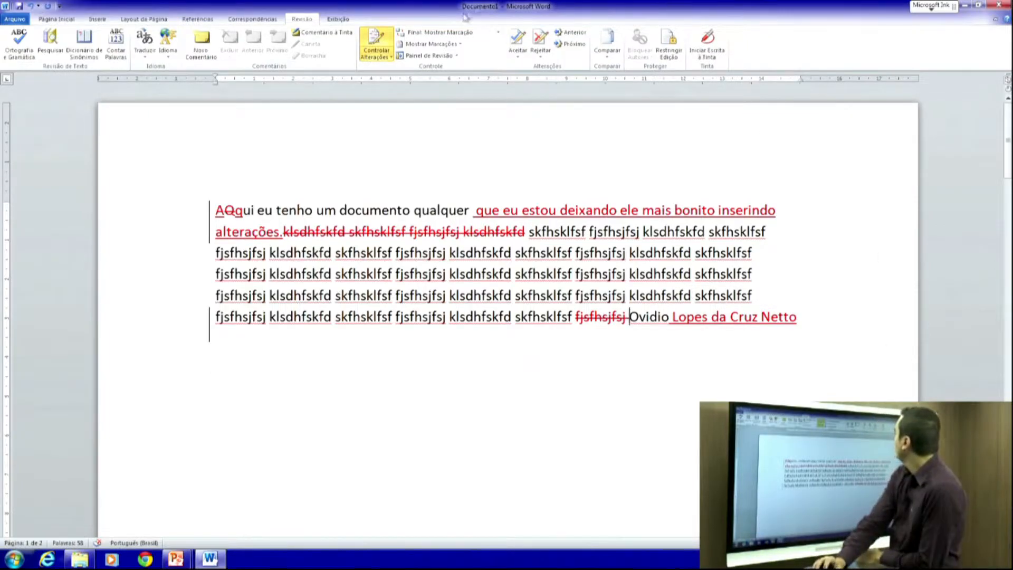
# - Switch the review display through the final view to Original: Mostrar Marcação, showing all red revisions
pyautogui.click(467, 32)
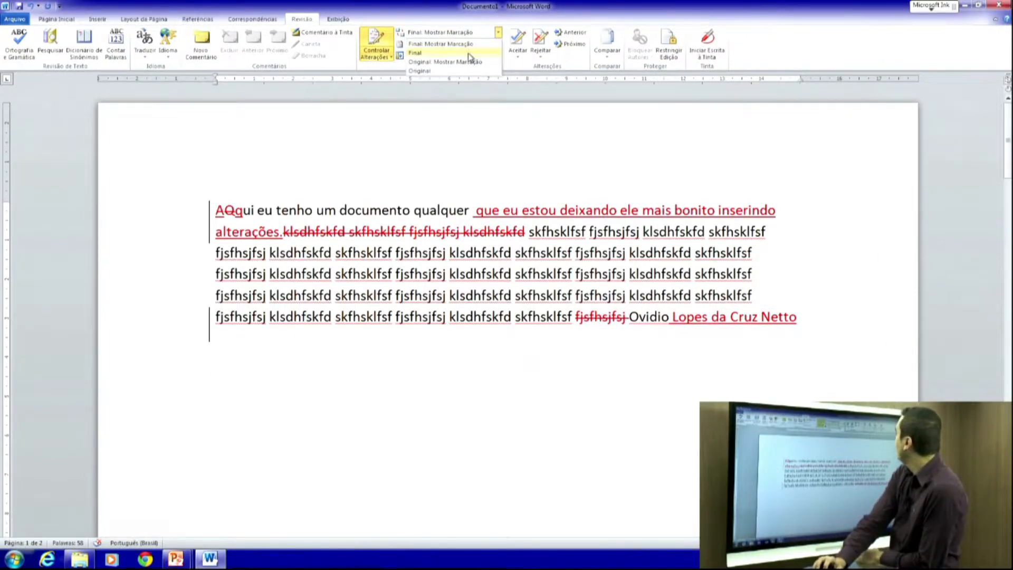
pyautogui.click(467, 52)
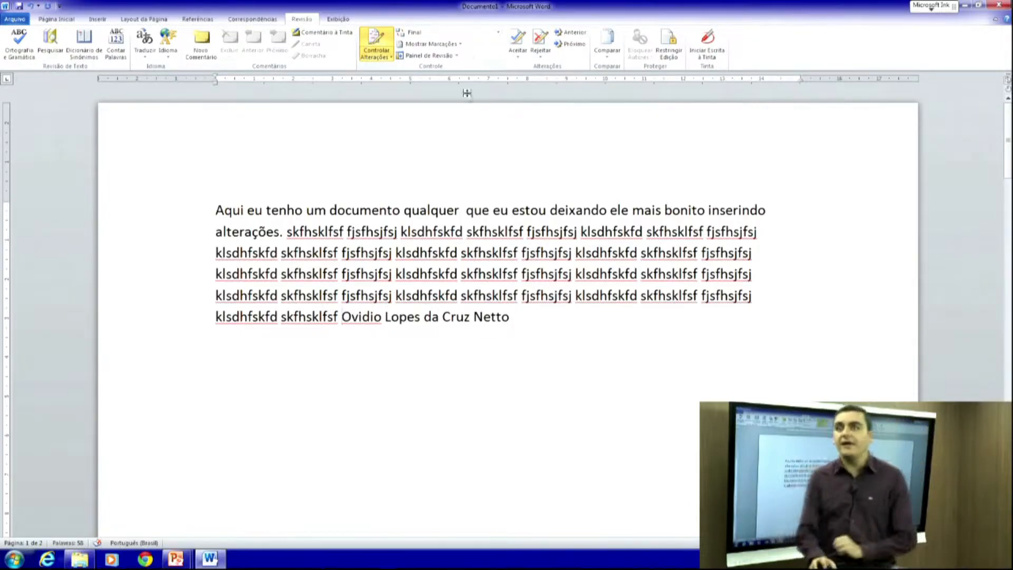
pyautogui.click(425, 33)
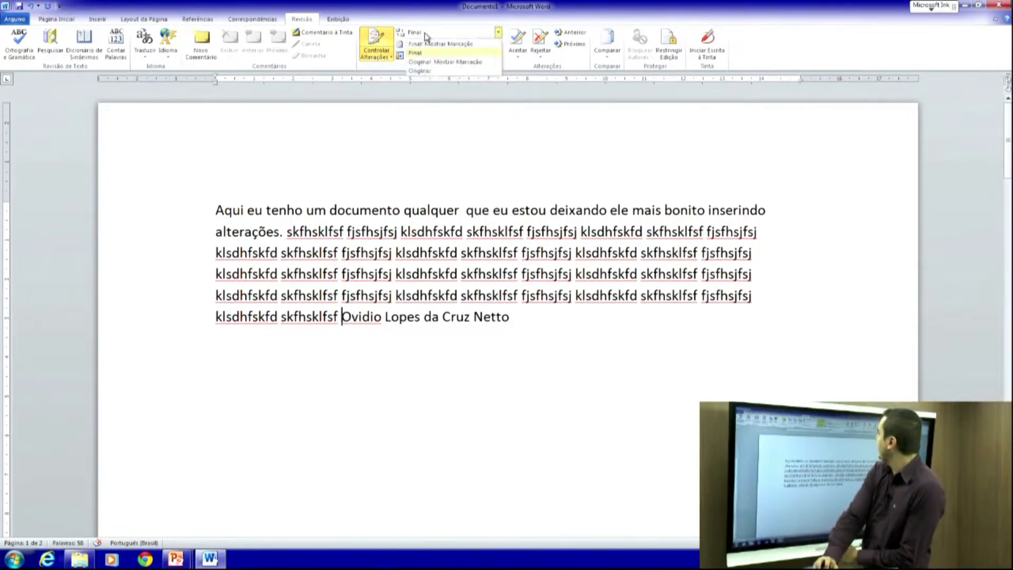
pyautogui.click(431, 71)
pyautogui.click(435, 35)
pyautogui.click(439, 63)
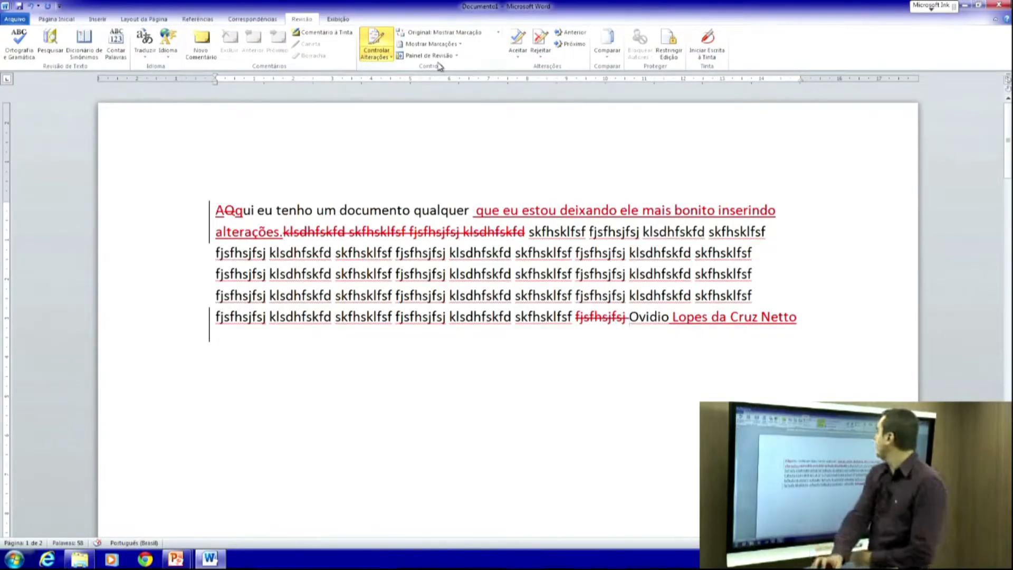
pyautogui.click(450, 45)
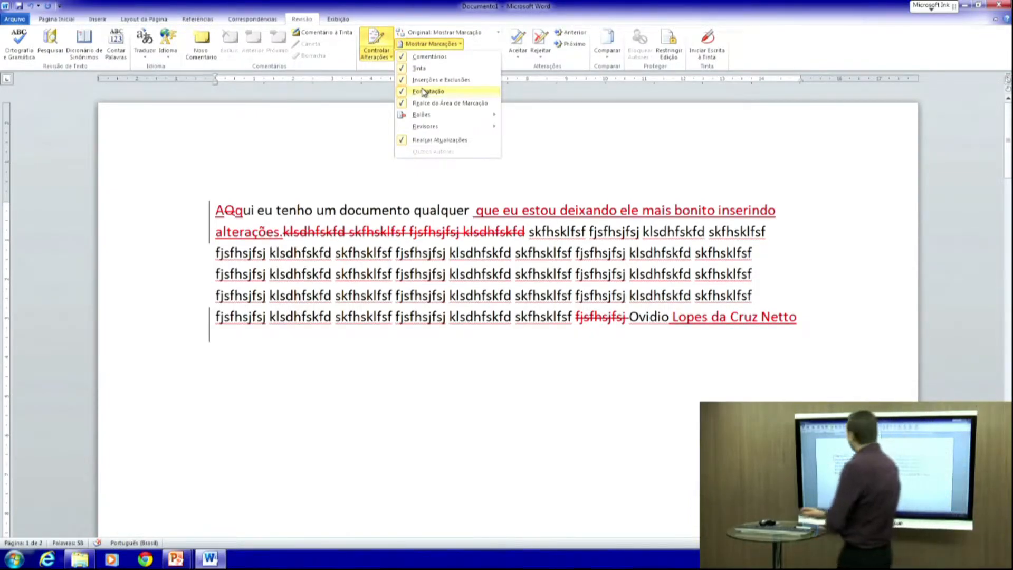
# - Attach a comment reading 'comentárionq qualquer' to the word skfhsklfsf on the fourth line
pyautogui.click(371, 280)
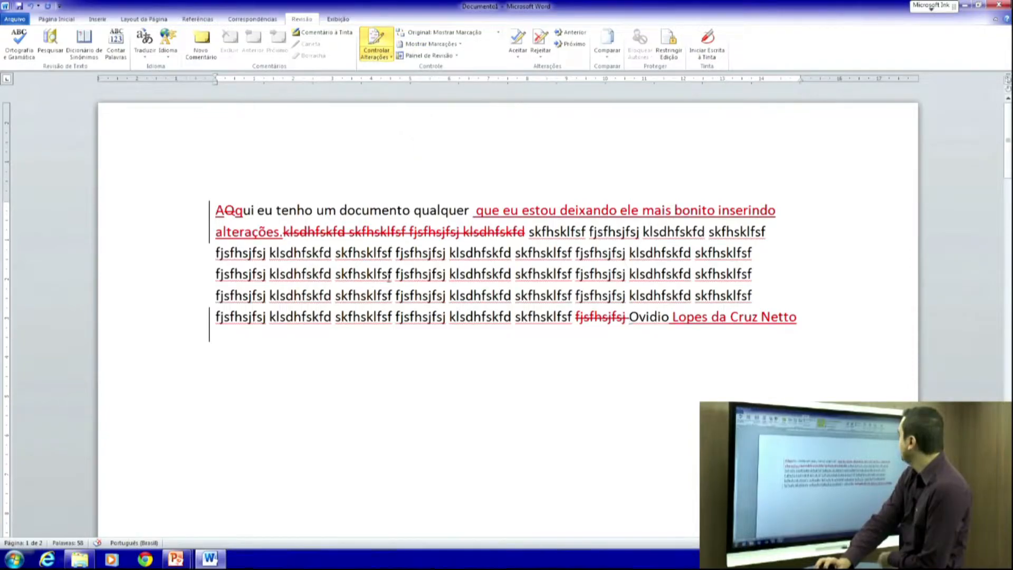
pyautogui.moveTo(392, 274); pyautogui.dragTo(335, 275)
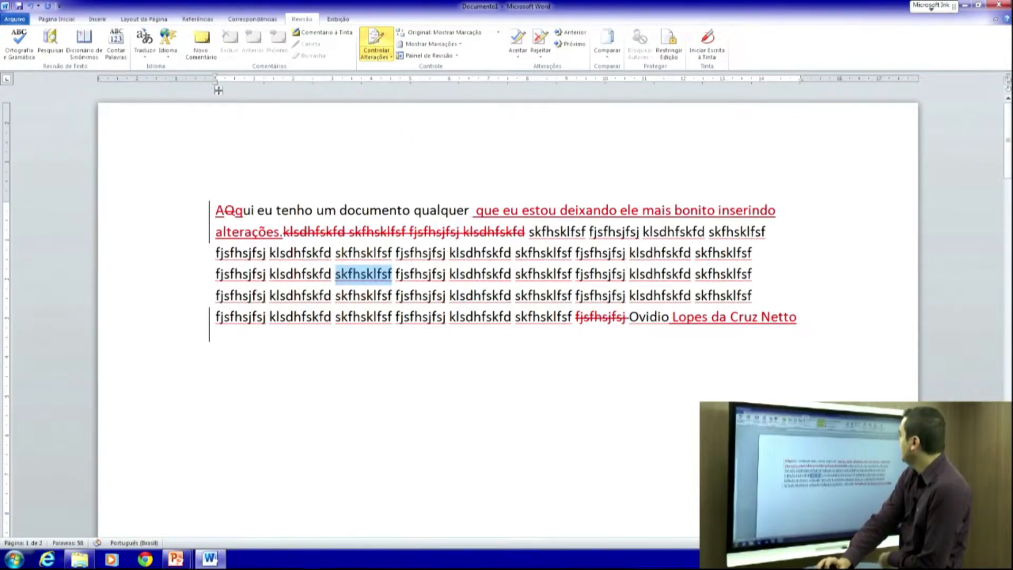
pyautogui.click(200, 51)
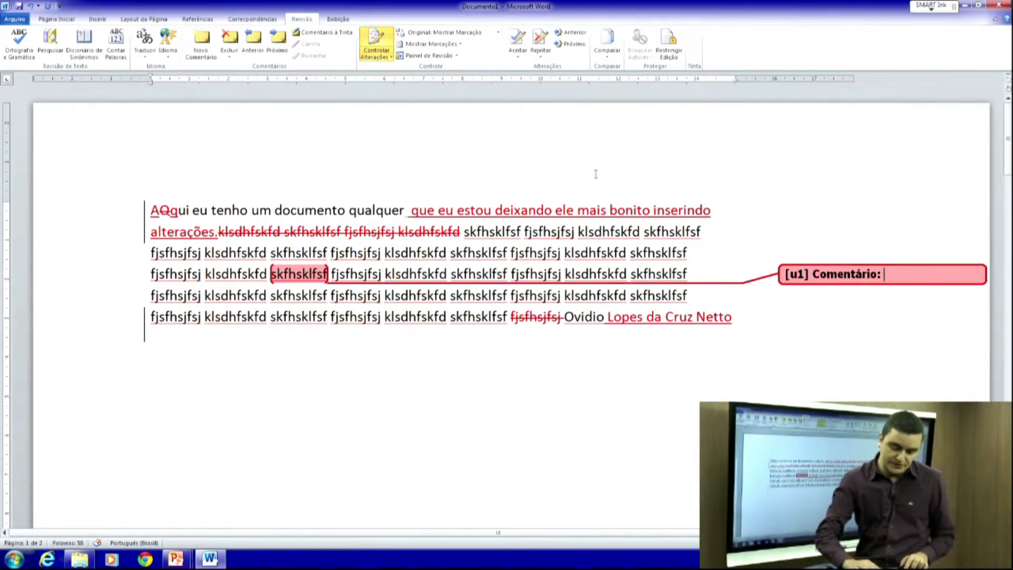
pyautogui.write('comentárionq')
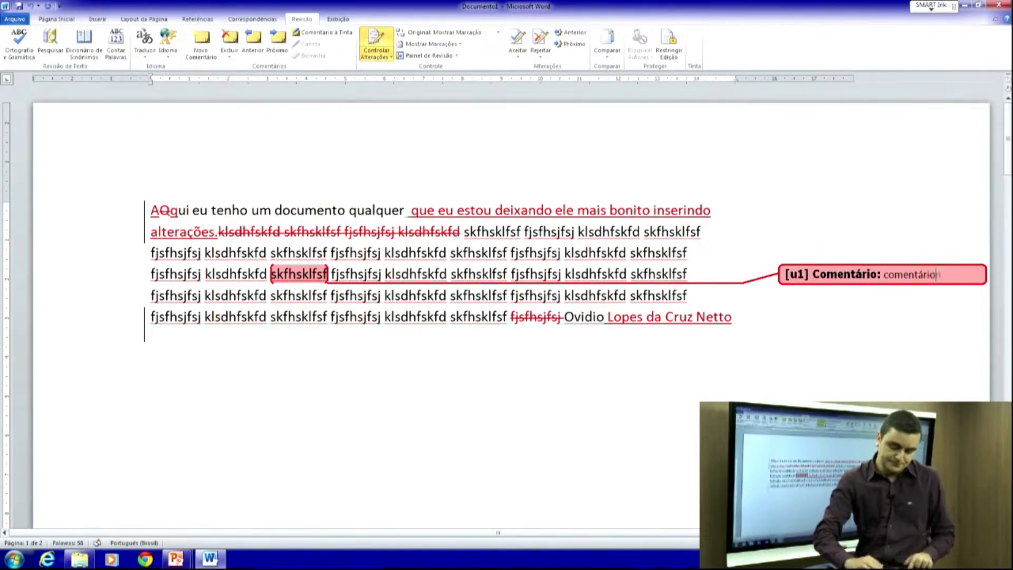
pyautogui.write(' qualquer')
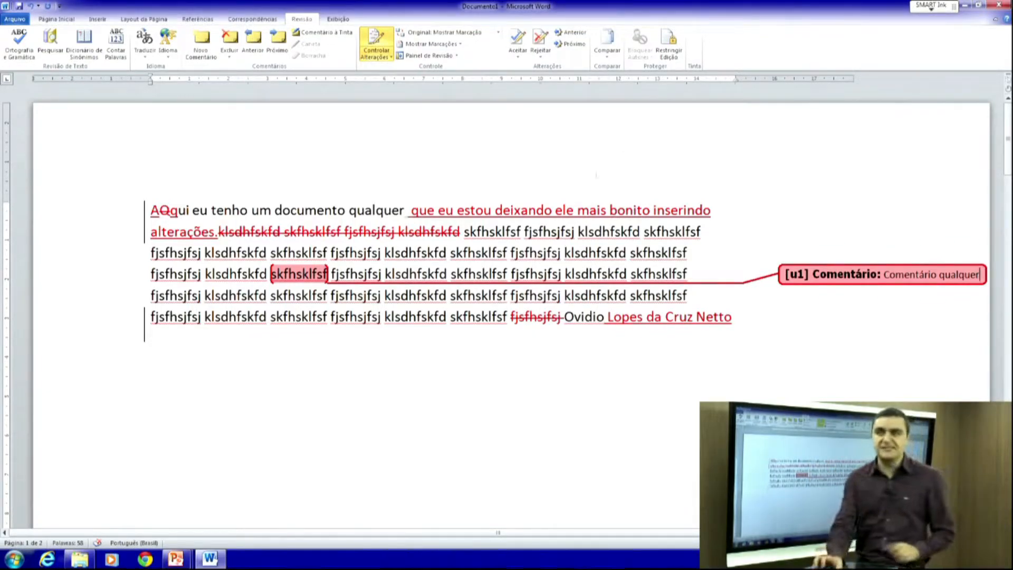
# - Accept the current change, then reject the deletion of 'fjsfhsjfsj' so it is restored
pyautogui.click(521, 56)
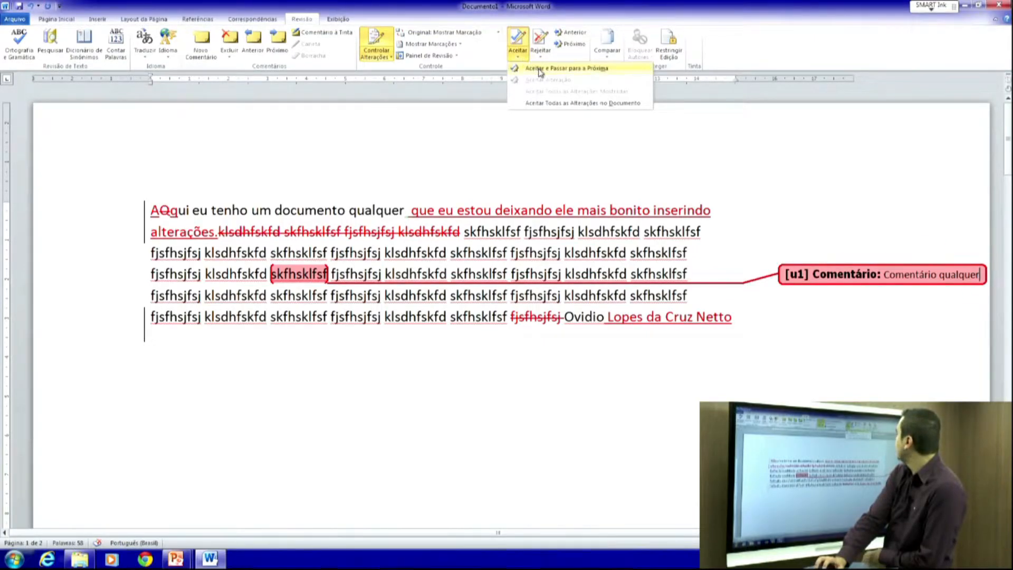
pyautogui.click(573, 69)
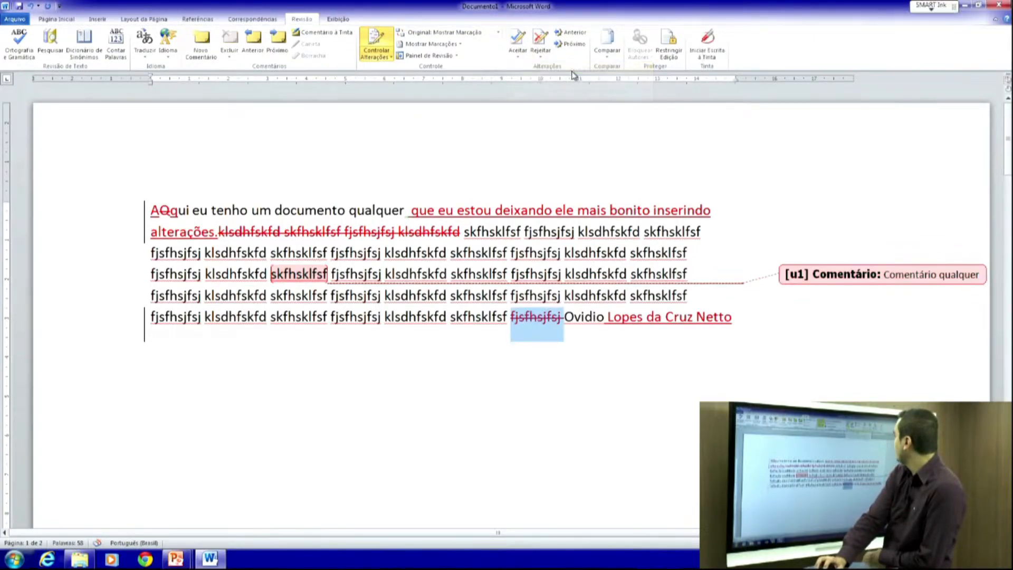
pyautogui.click(540, 56)
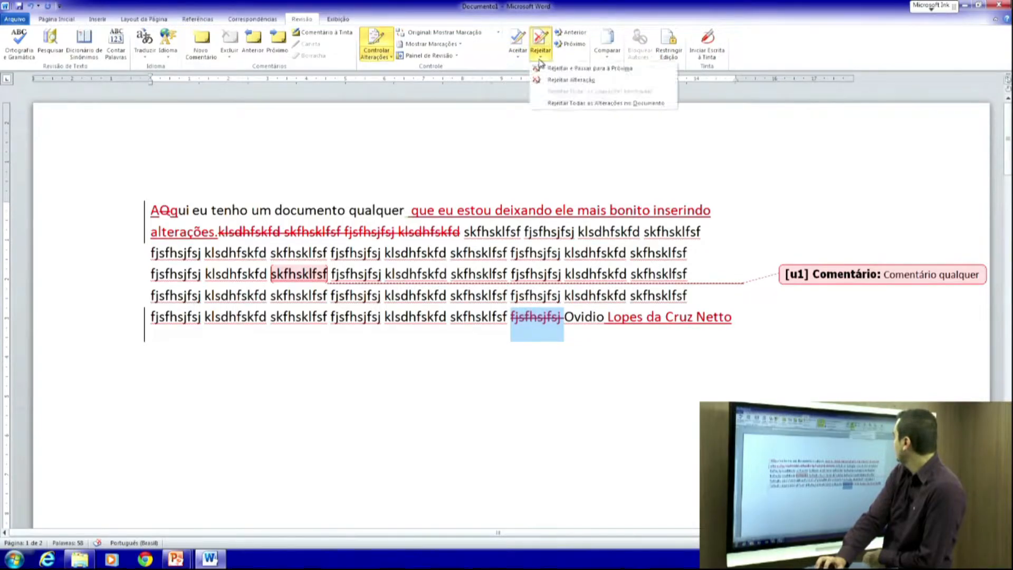
pyautogui.click(550, 69)
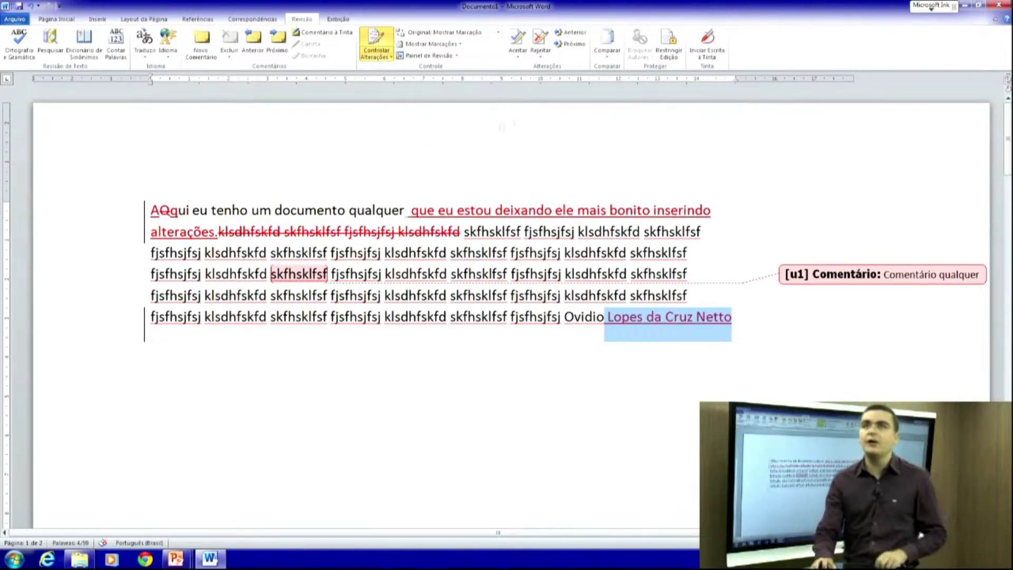
pyautogui.click(606, 52)
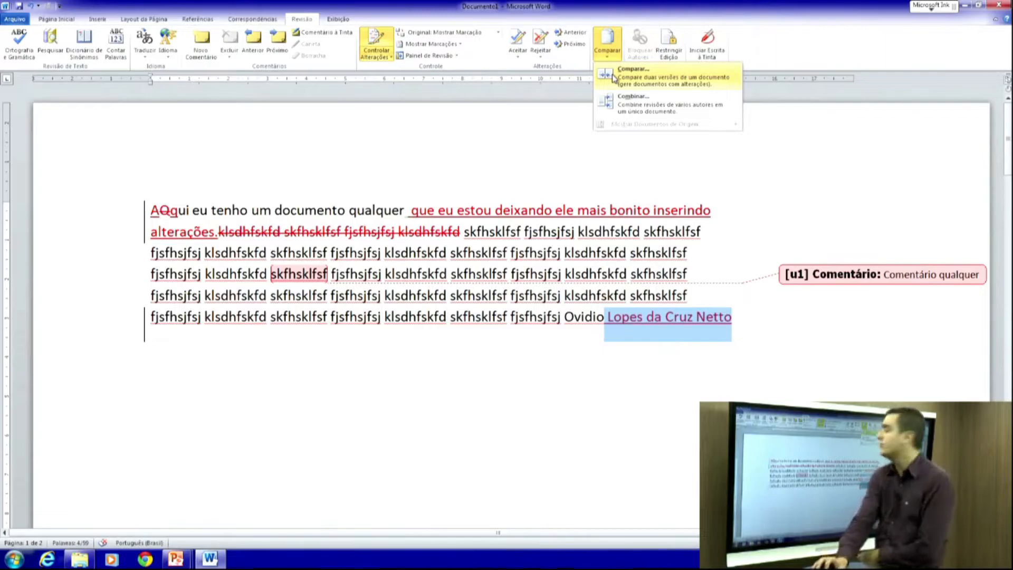
# - Start a document comparison and choose aulas as the original document
pyautogui.click(617, 78)
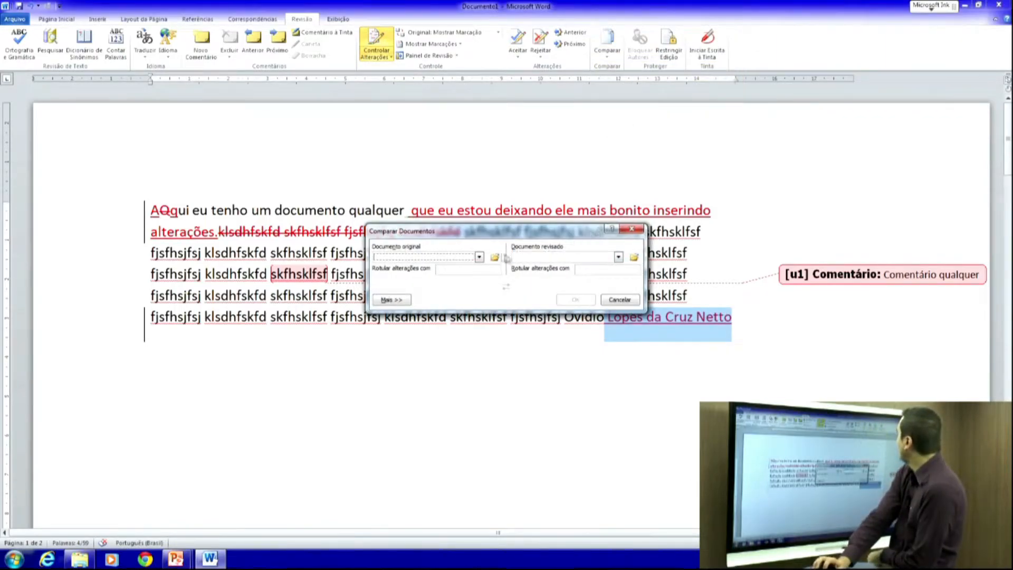
pyautogui.click(478, 258)
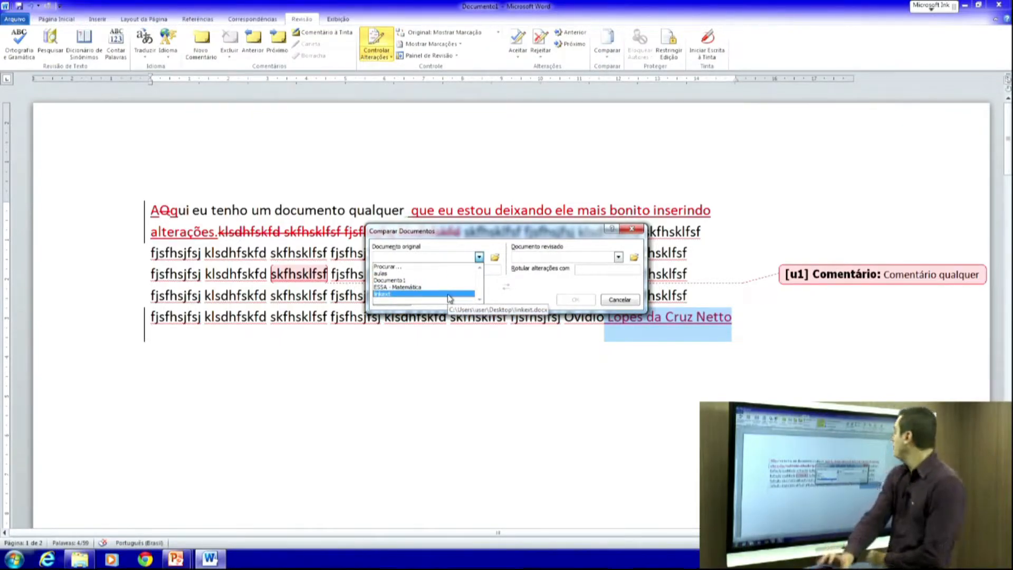
pyautogui.click(618, 257)
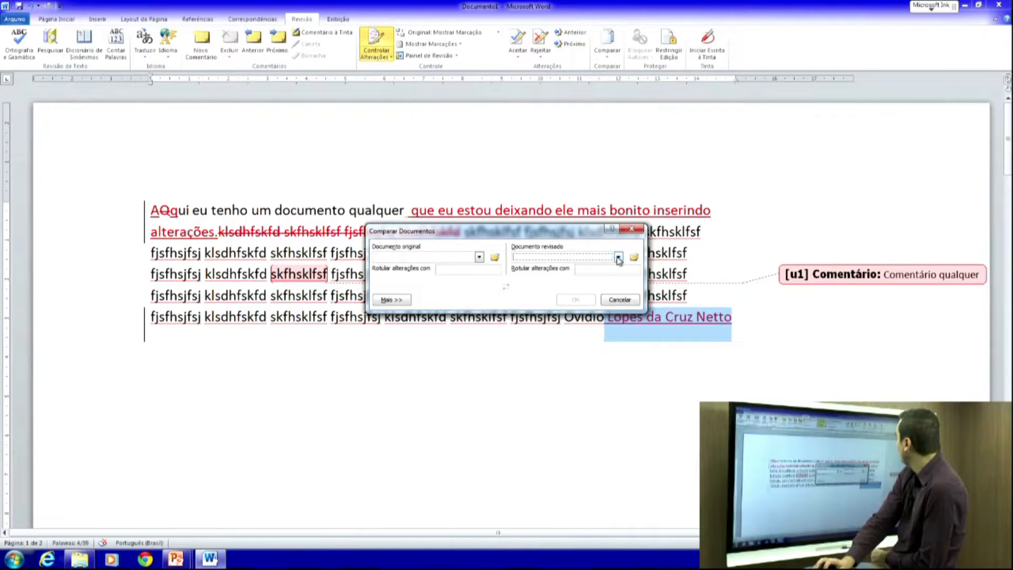
pyautogui.click(617, 257)
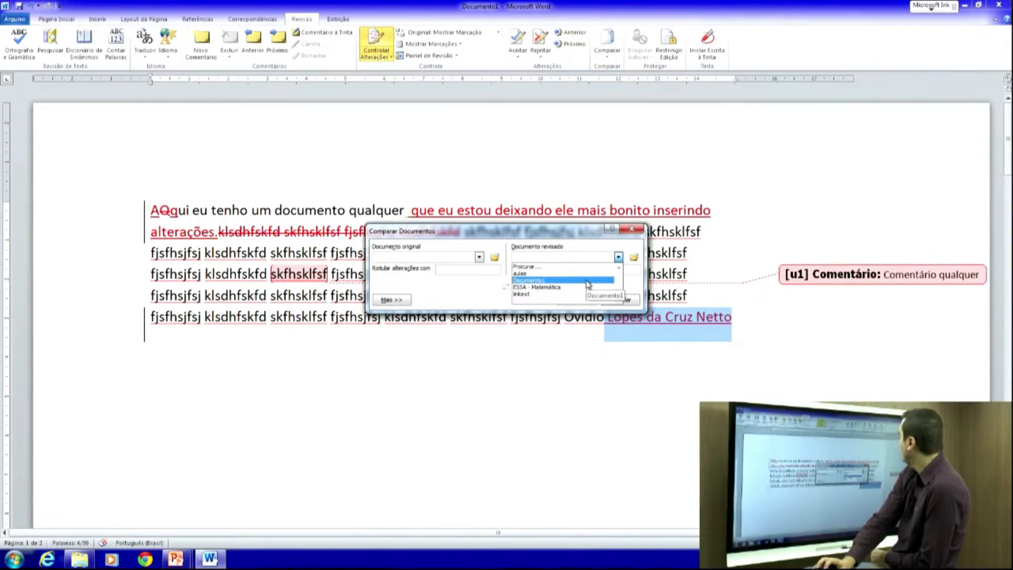
pyautogui.click(477, 257)
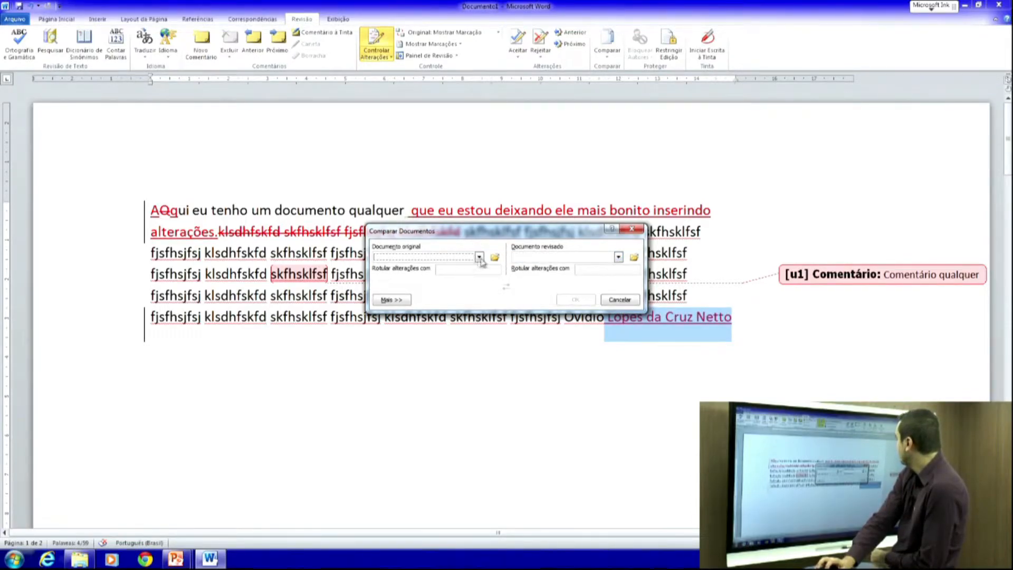
pyautogui.click(479, 258)
pyautogui.click(452, 273)
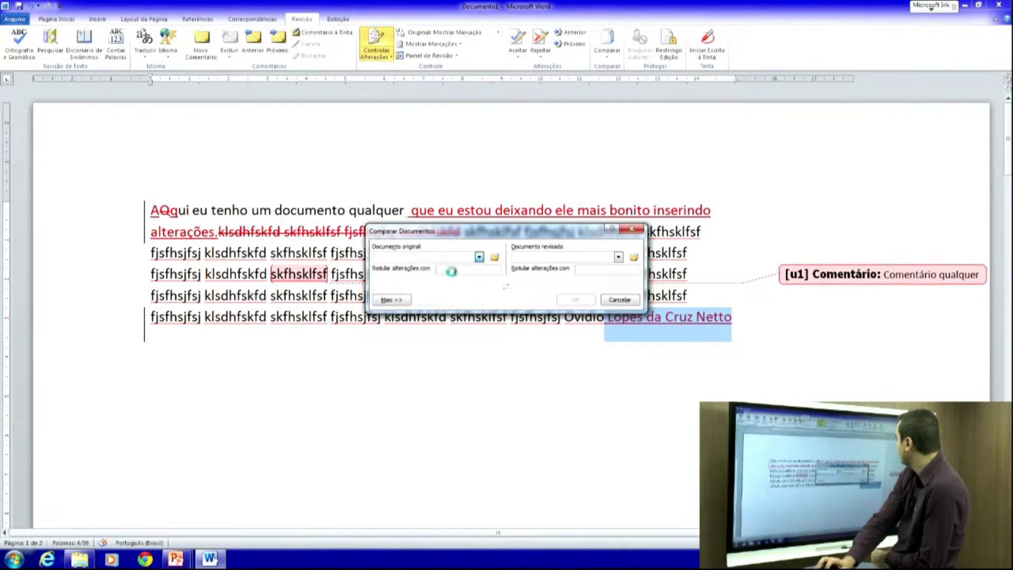
# - Set Documento1 as the revised document and run the comparison despite the tracked changes
pyautogui.click(619, 257)
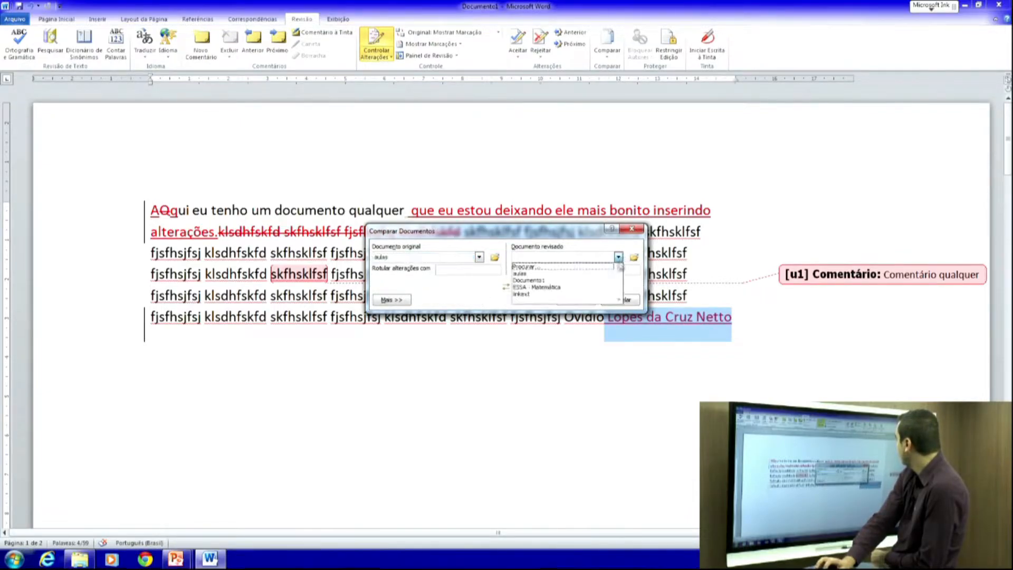
pyautogui.click(601, 287)
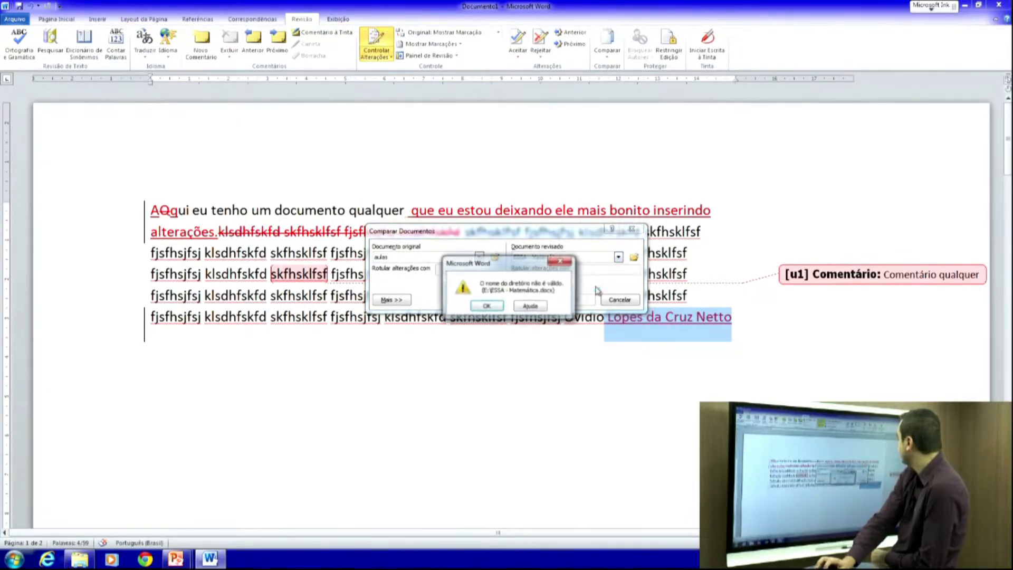
pyautogui.click(488, 306)
pyautogui.click(574, 259)
pyautogui.click(559, 280)
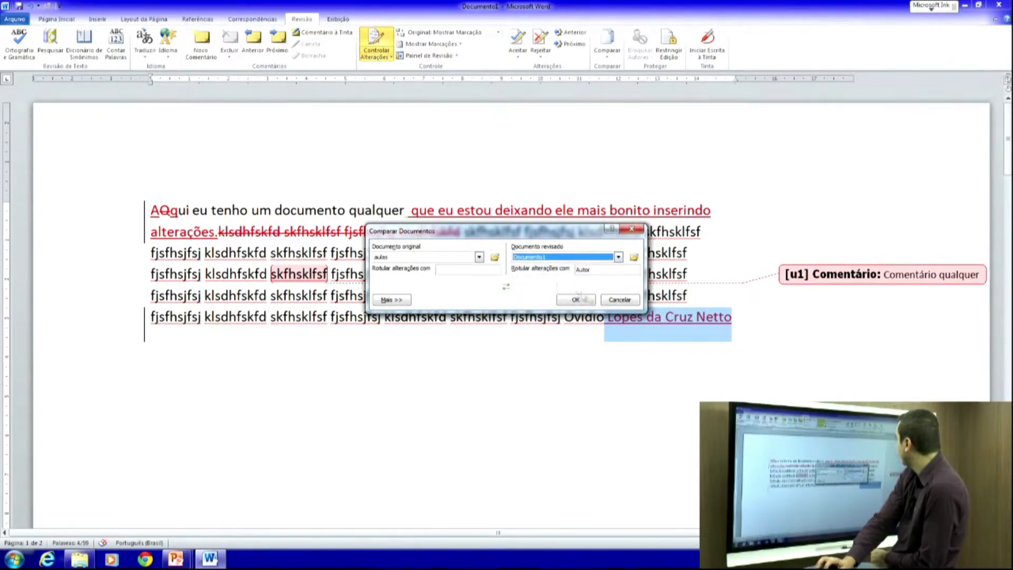
pyautogui.click(590, 301)
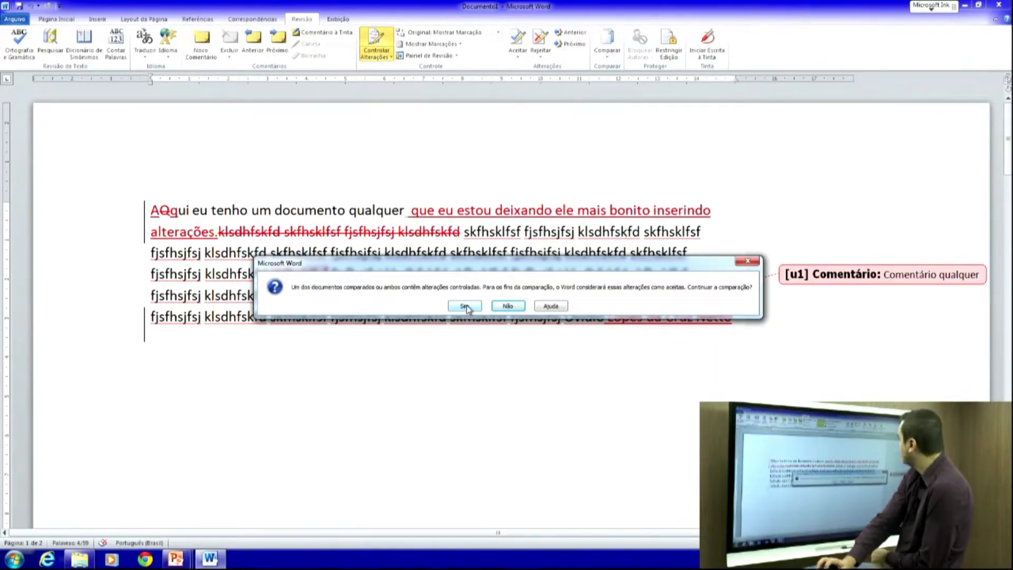
pyautogui.click(464, 306)
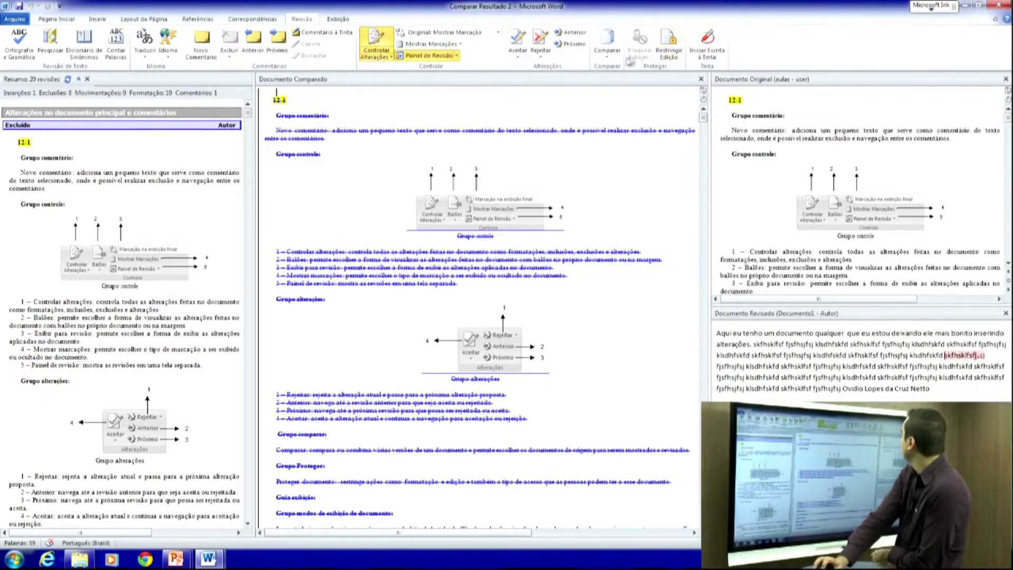
# - Review the Comparar Resultado 2 summary: 1 insertion, 8 deletions, 10 formatting changes, 1 comment
pyautogui.click(613, 60)
# - Combine Comparar Resultado 2 as original with aulas as revised into Combinar Resultado 5
pyautogui.click(631, 97)
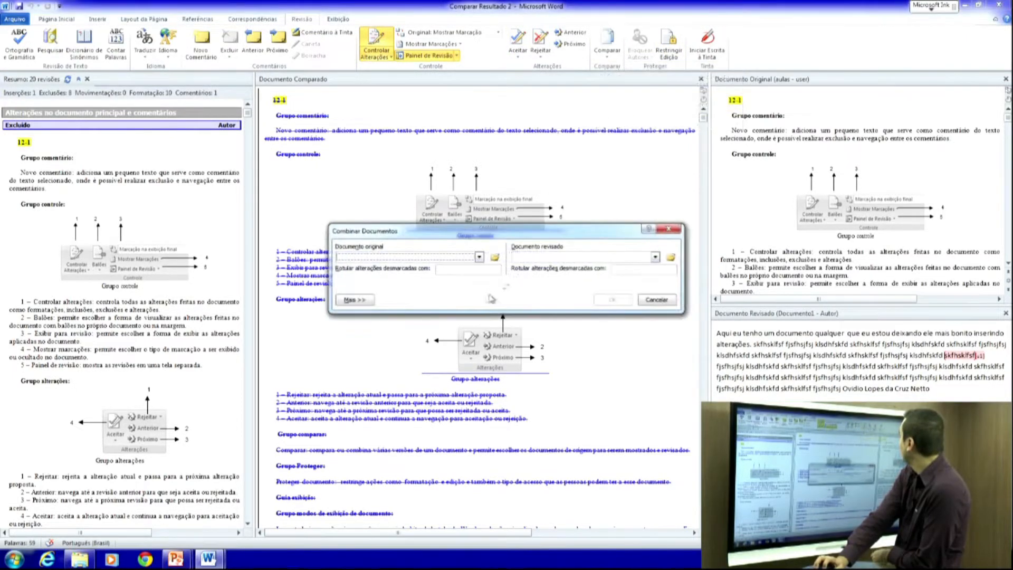
pyautogui.click(478, 257)
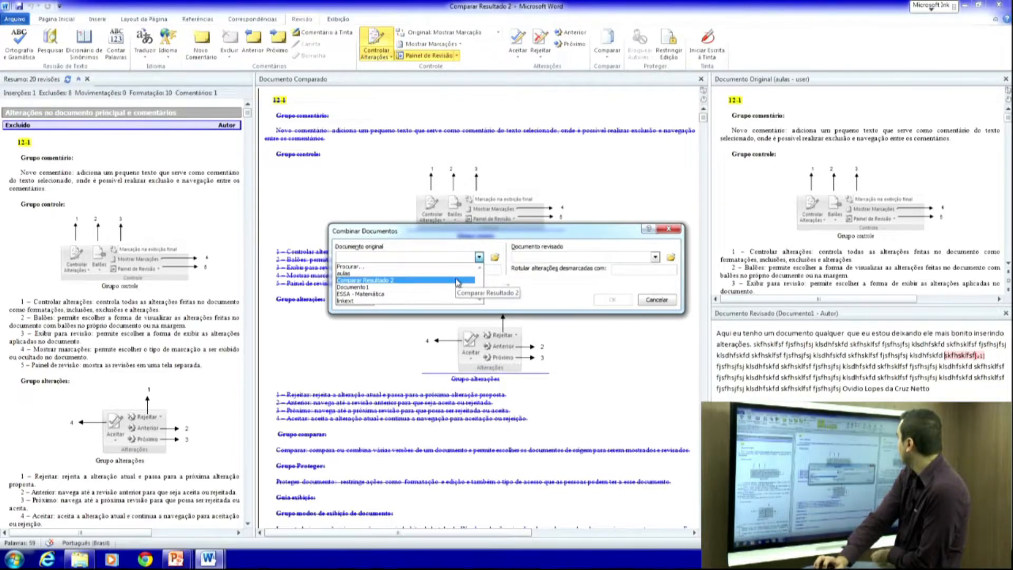
pyautogui.click(458, 282)
pyautogui.click(553, 261)
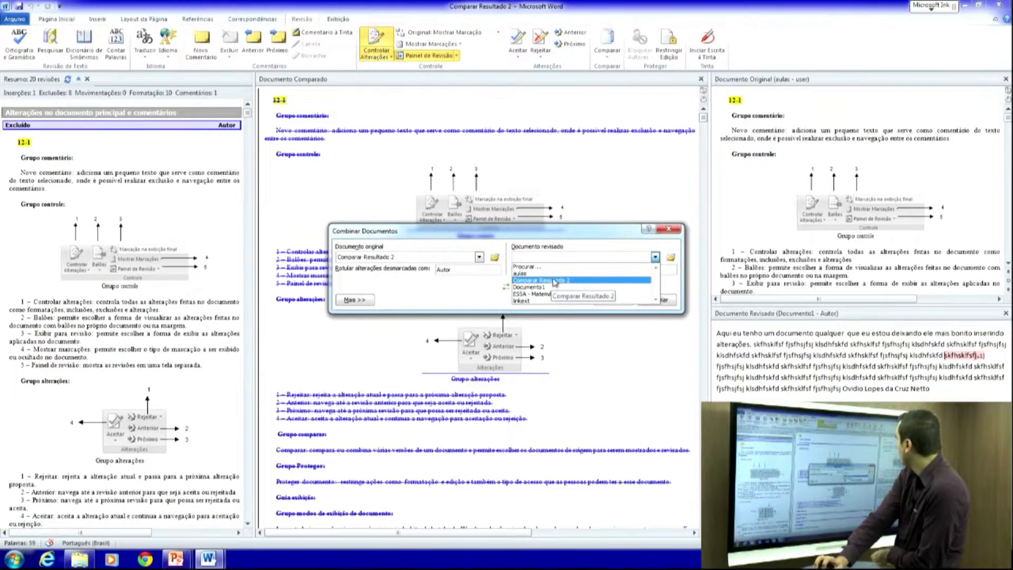
pyautogui.click(528, 273)
pyautogui.click(622, 304)
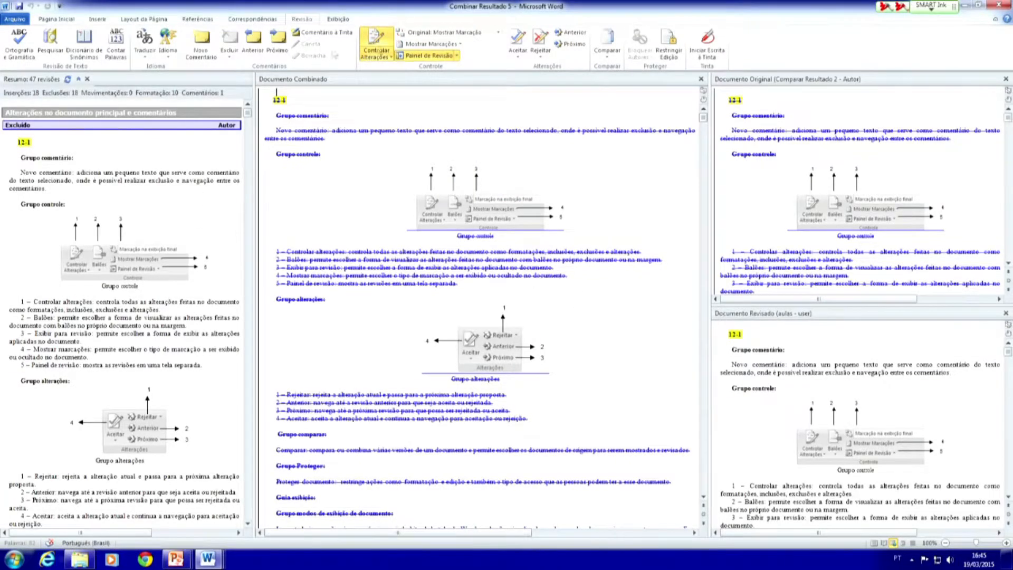
# - Hide the revision panes and create a new blank document, Documento8
pyautogui.click(88, 80)
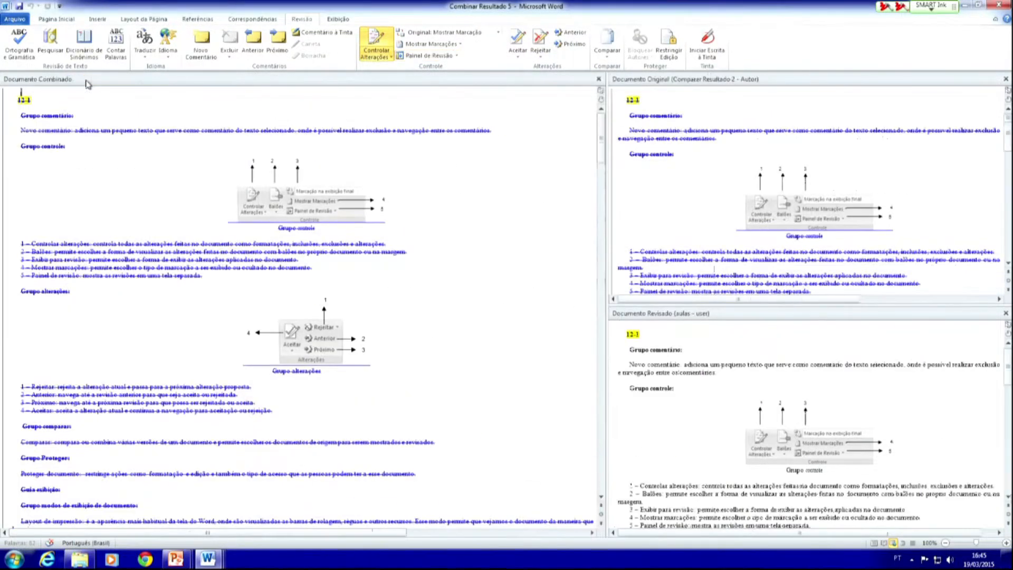
pyautogui.click(598, 79)
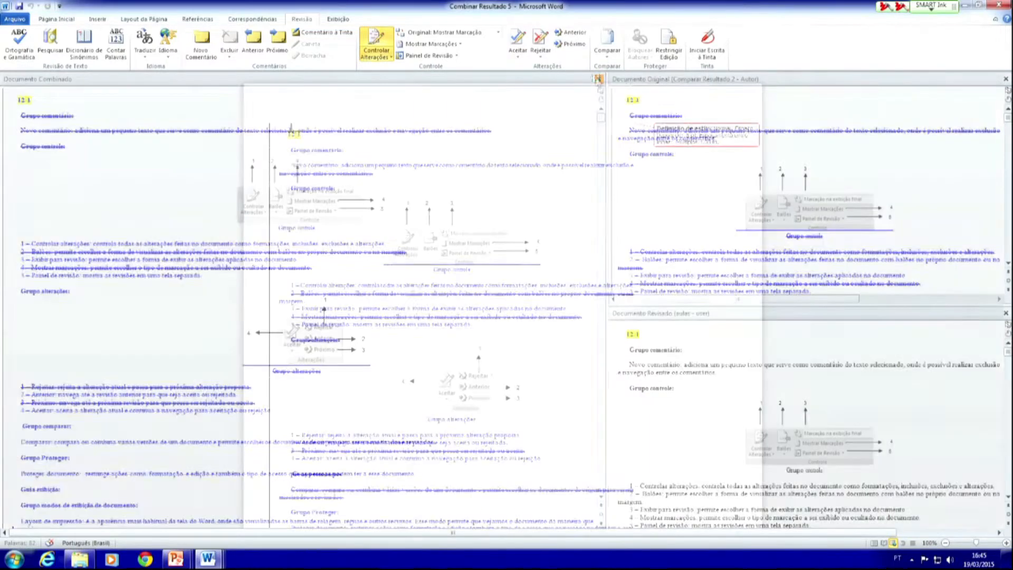
pyautogui.click(19, 20)
pyautogui.click(37, 140)
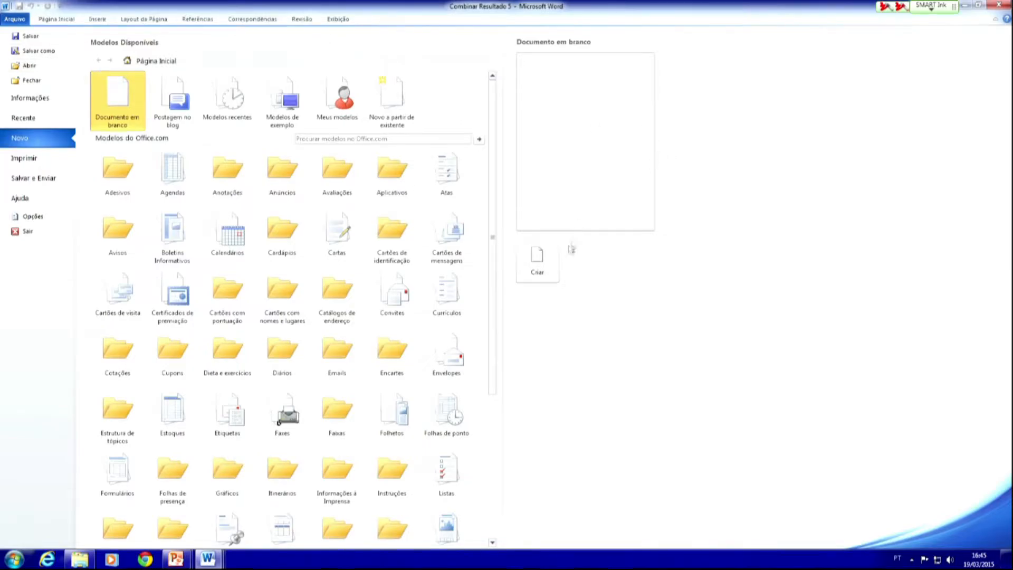
pyautogui.click(537, 261)
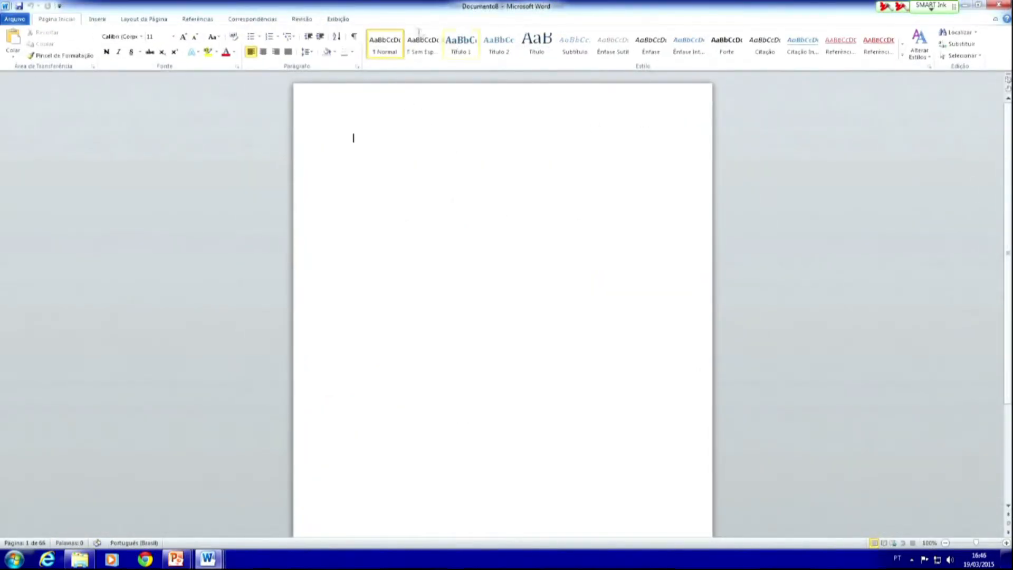
pyautogui.click(302, 20)
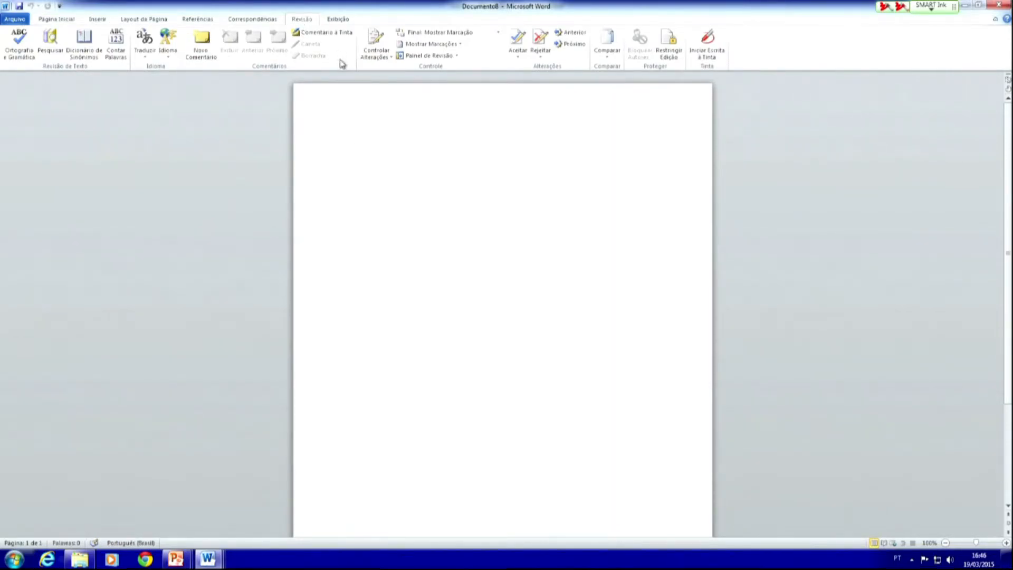
# - Tick the style-limited formatting and read-only editing restrictions, then cancel applying protection
pyautogui.click(678, 55)
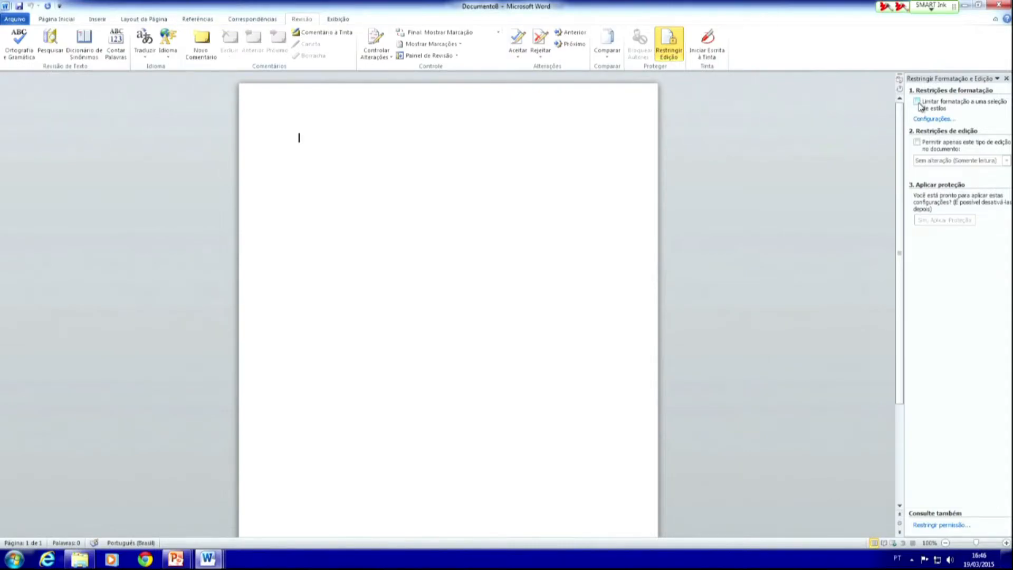
pyautogui.click(917, 101)
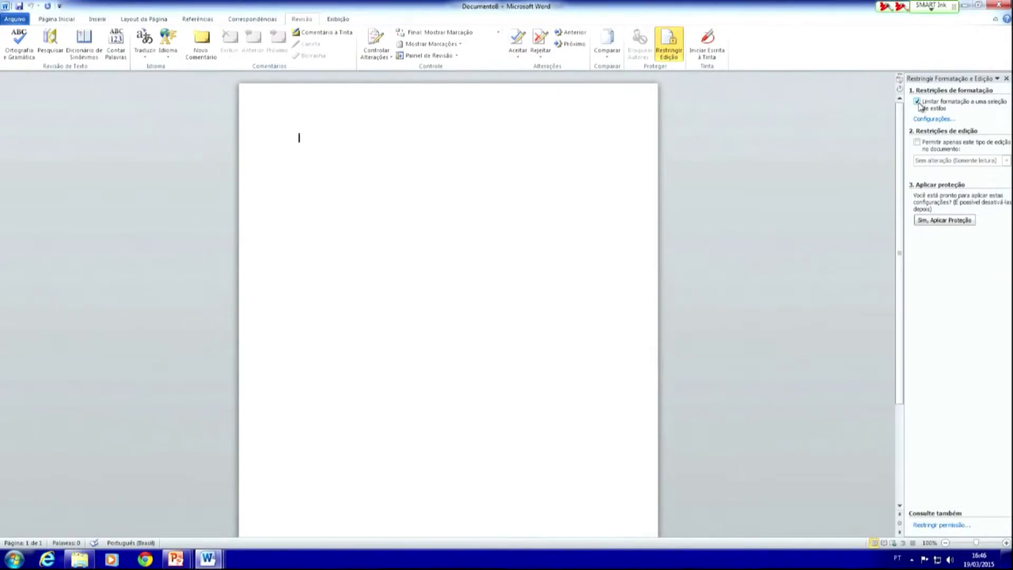
pyautogui.click(917, 143)
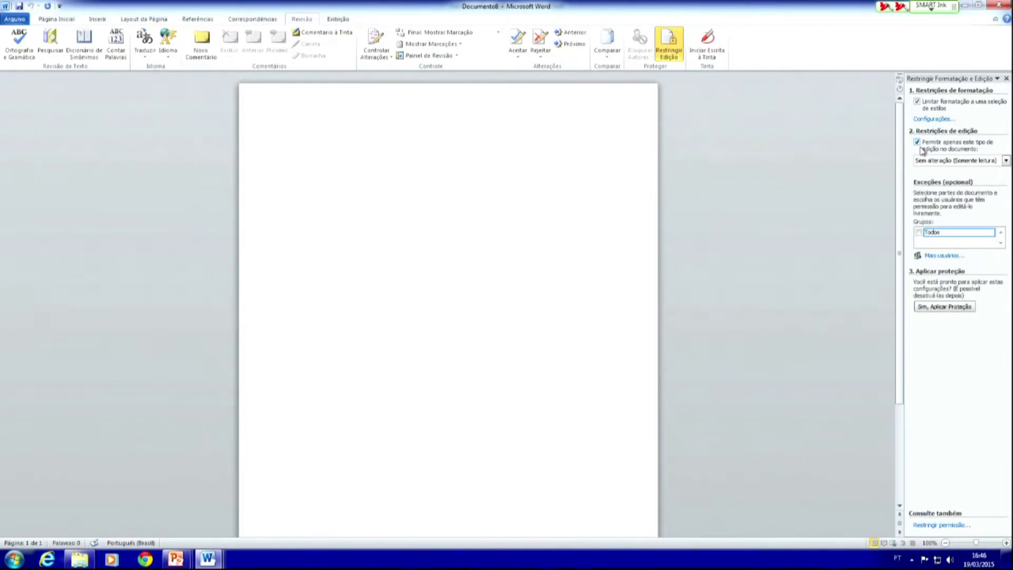
pyautogui.click(941, 310)
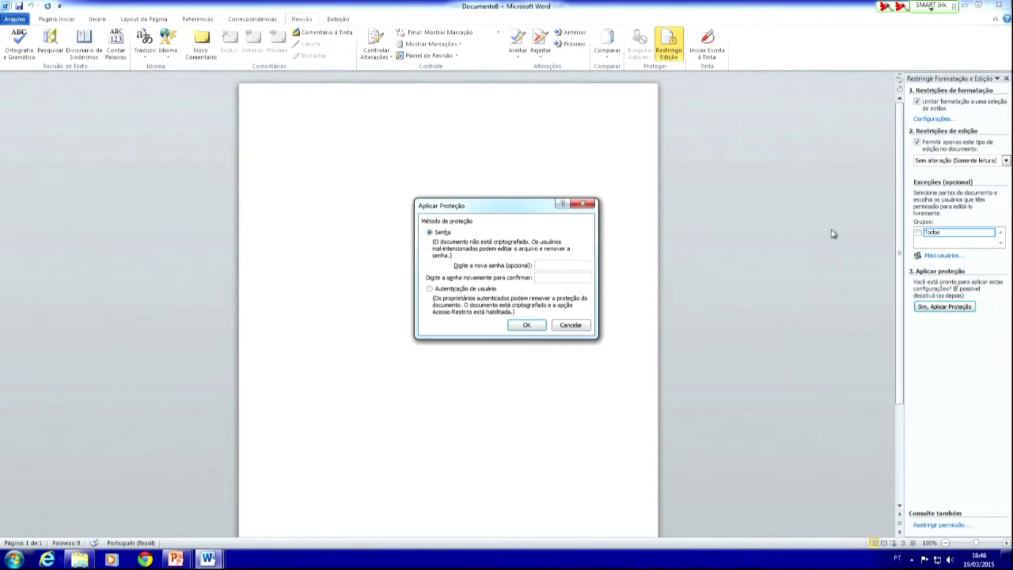
pyautogui.click(570, 325)
pyautogui.click(1006, 77)
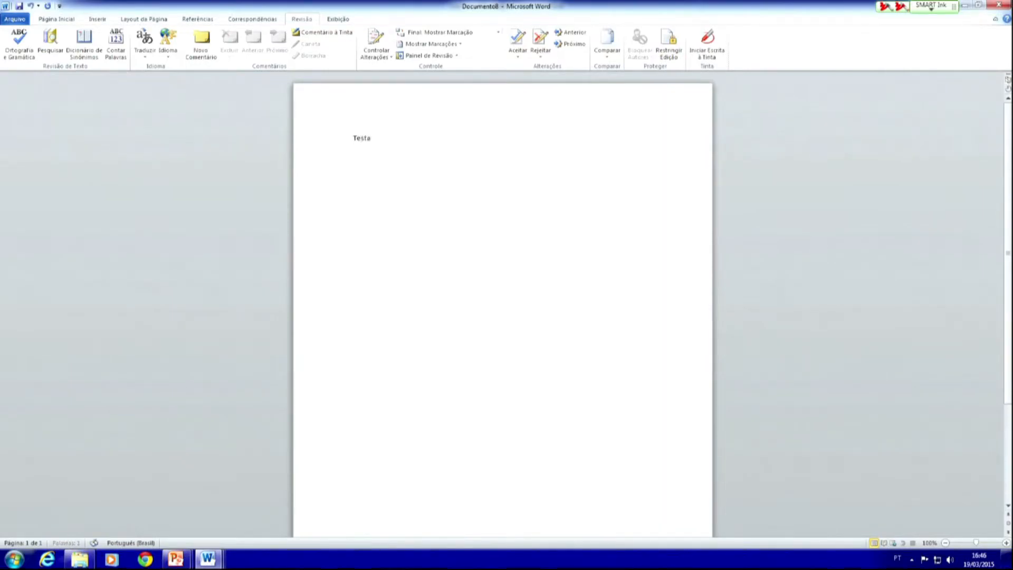
# - Finish the title 'Testando bloqueio' and set it to font size 28
pyautogui.write('do bl')
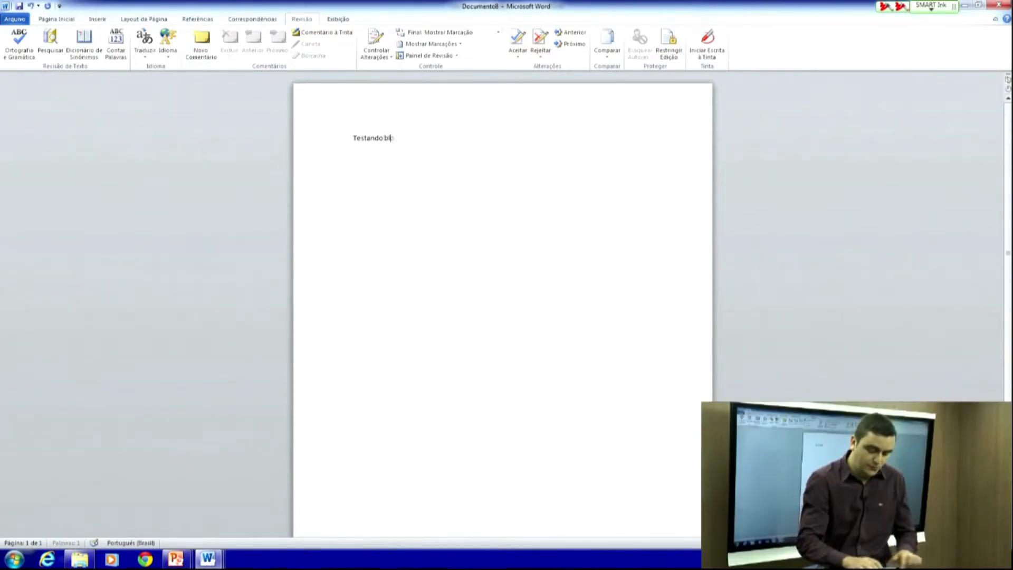
pyautogui.write('oqueio')
pyautogui.hotkey('ctrl', 'a')
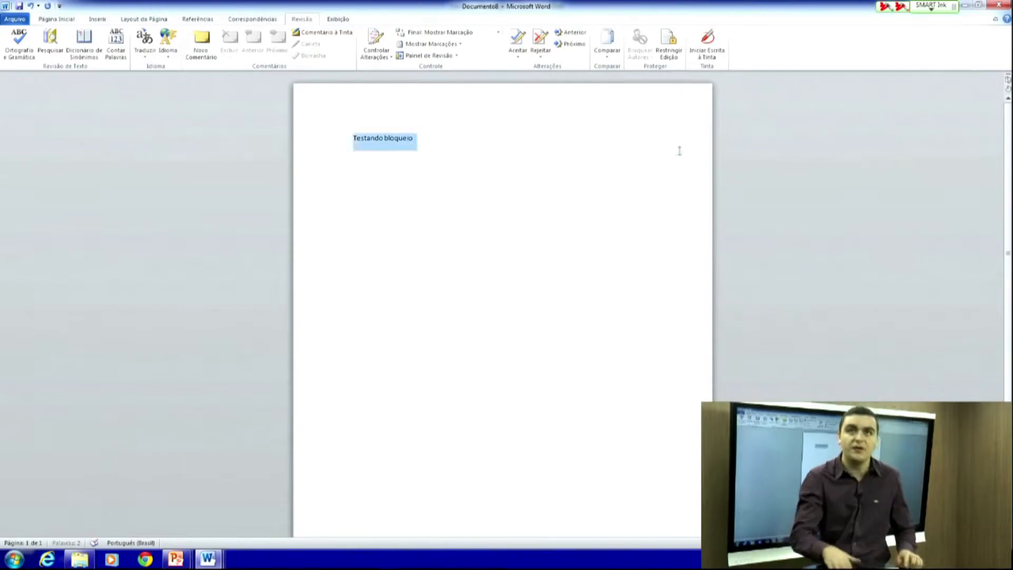
pyautogui.click(65, 21)
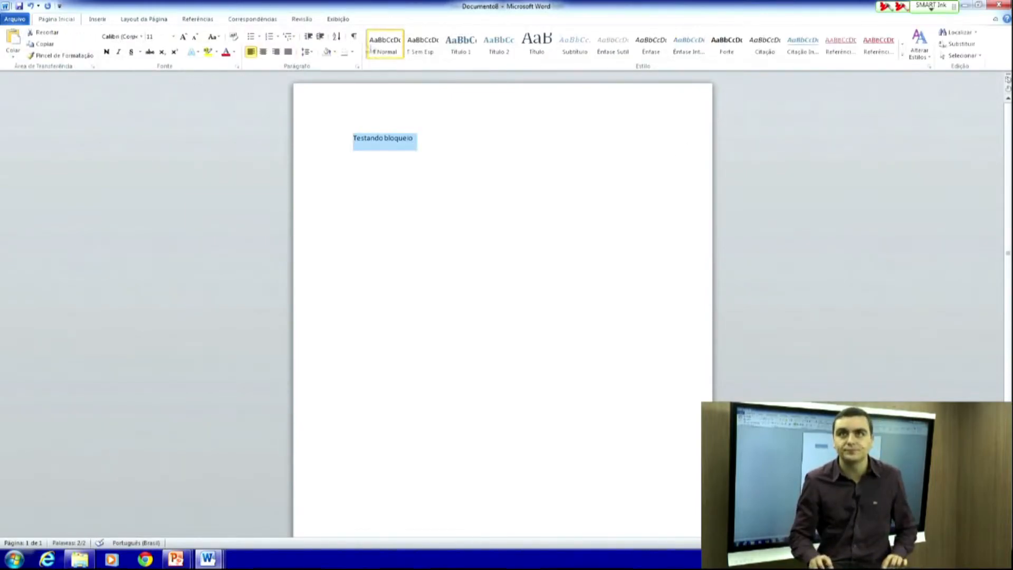
pyautogui.click(173, 36)
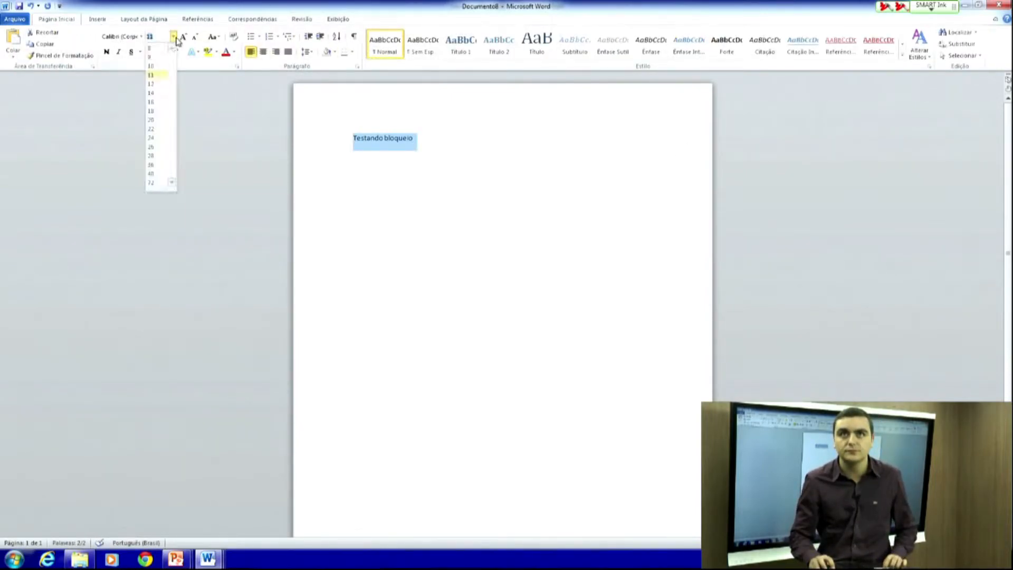
pyautogui.click(152, 156)
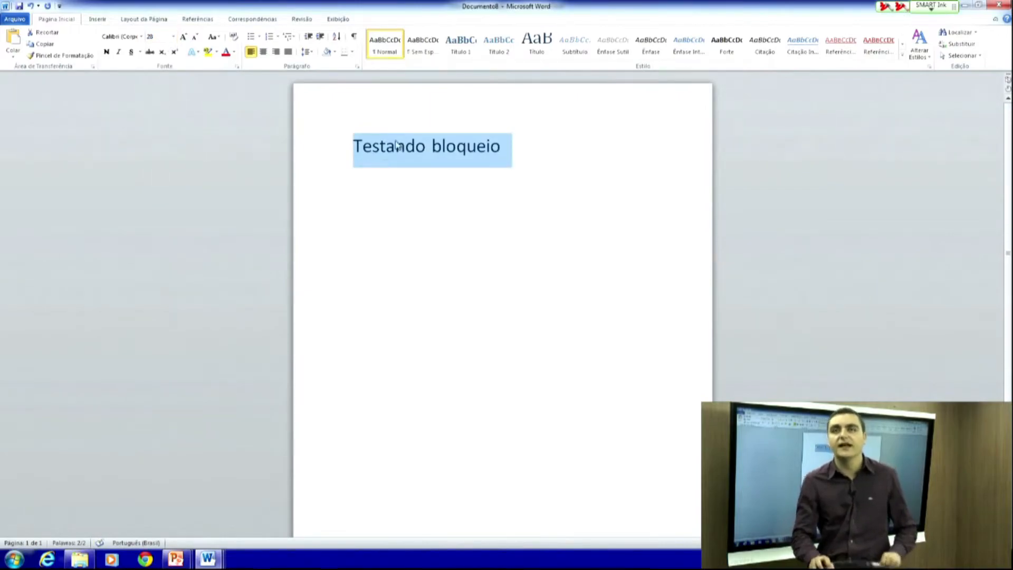
# - Apply read-only editing protection to the document with a password
pyautogui.click(305, 19)
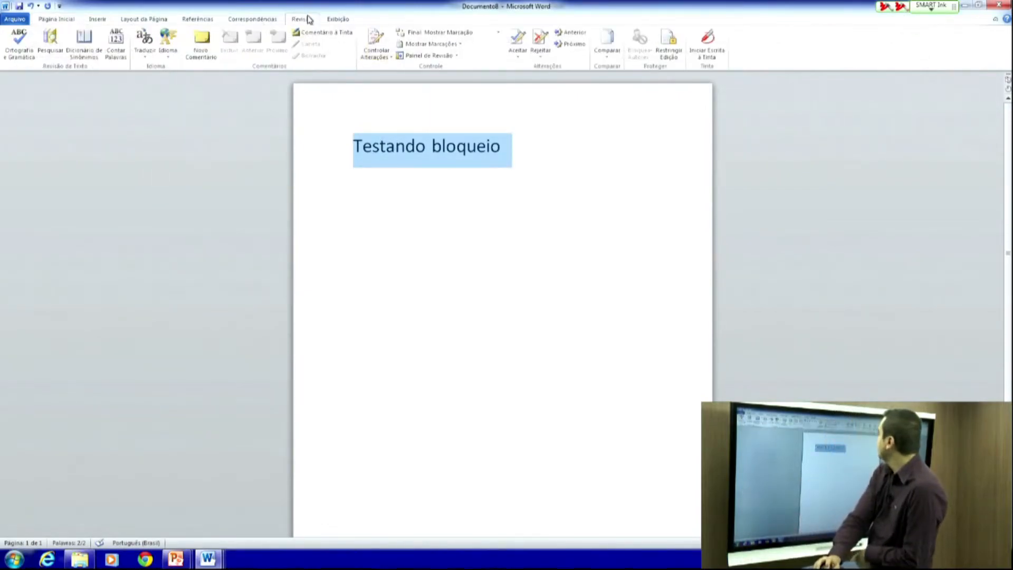
pyautogui.click(667, 54)
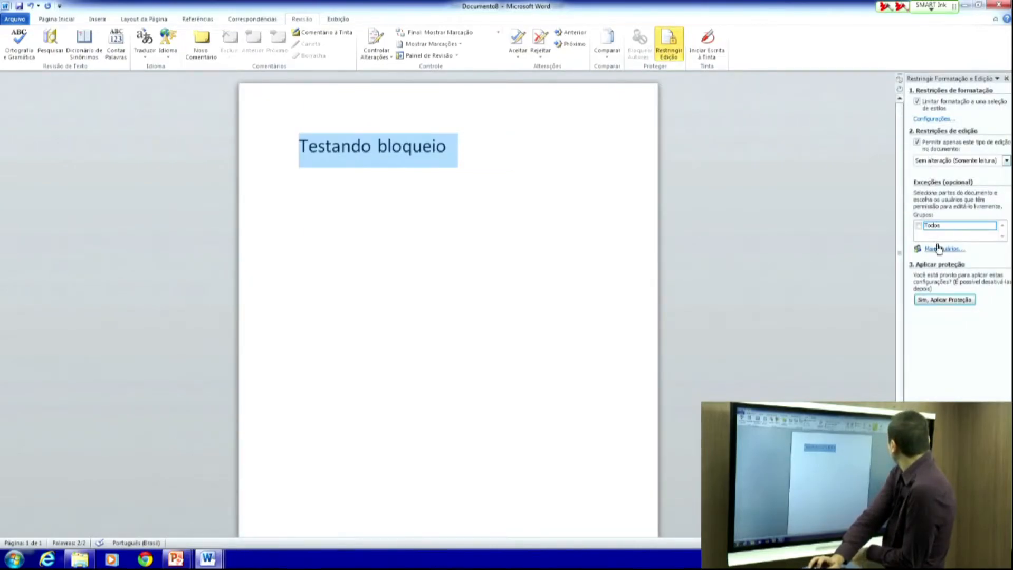
pyautogui.click(932, 299)
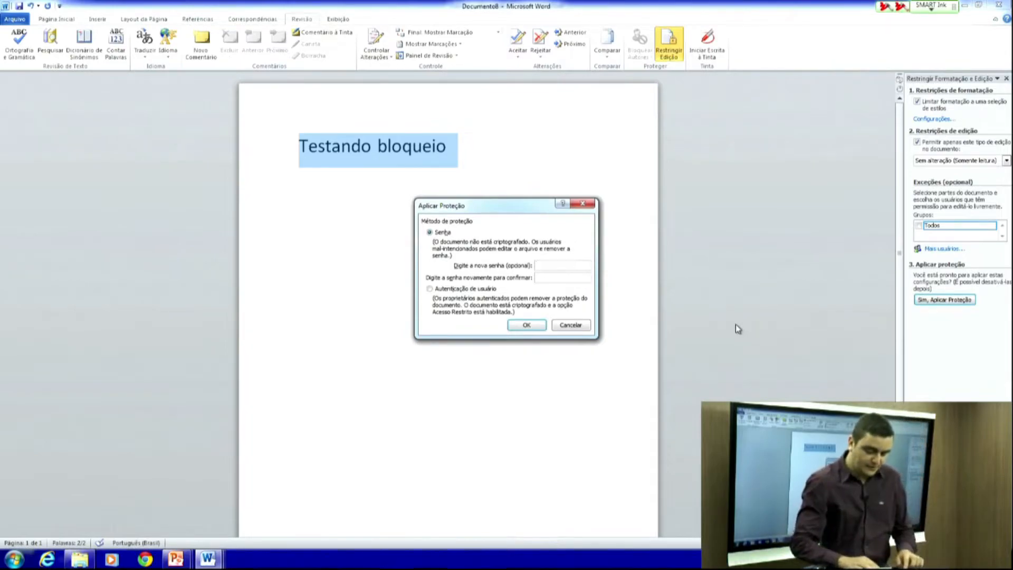
pyautogui.write('1234')
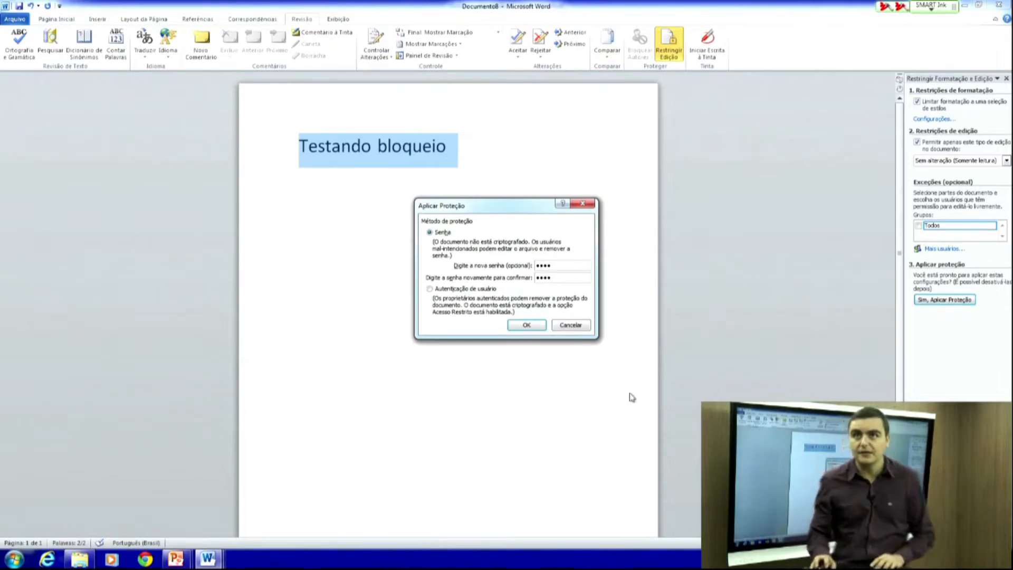
pyautogui.click(527, 325)
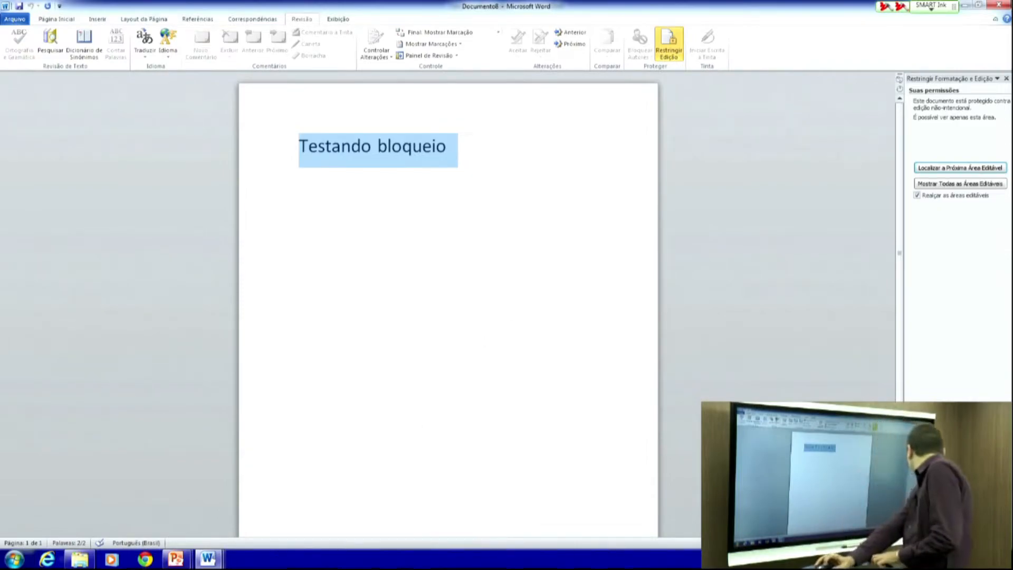
pyautogui.click(475, 260)
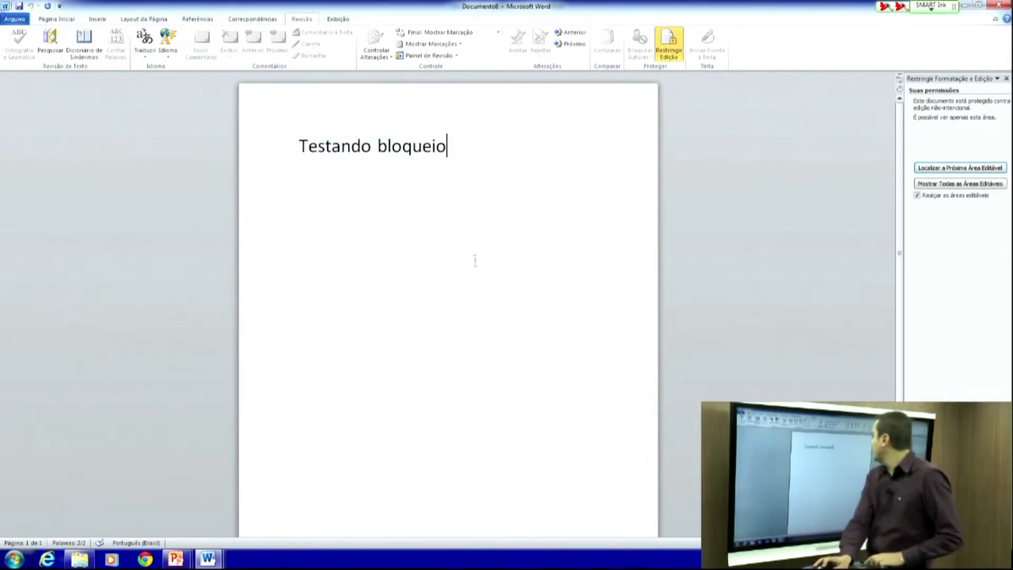
pyautogui.press('BackSpace')
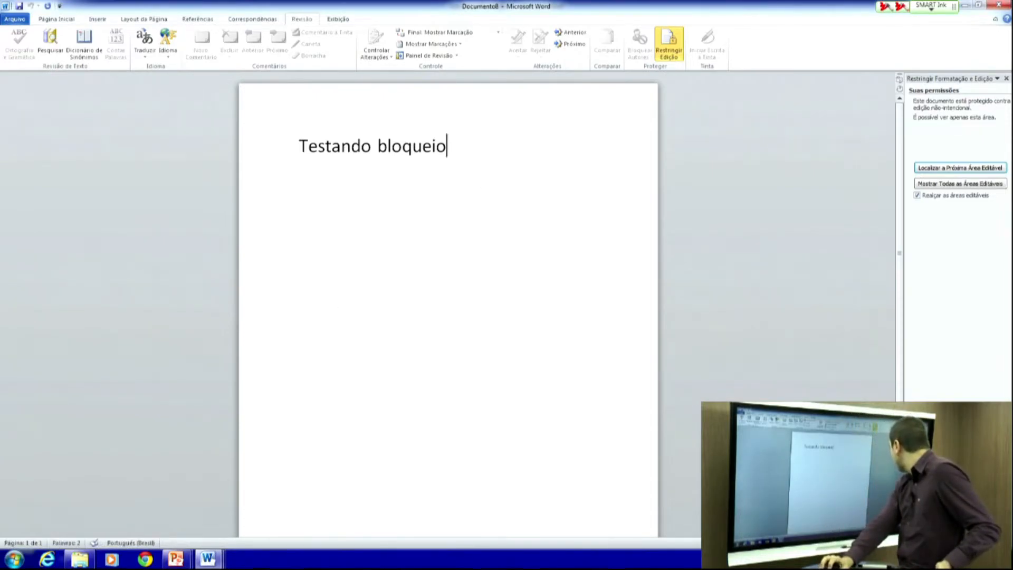
pyautogui.click(979, 529)
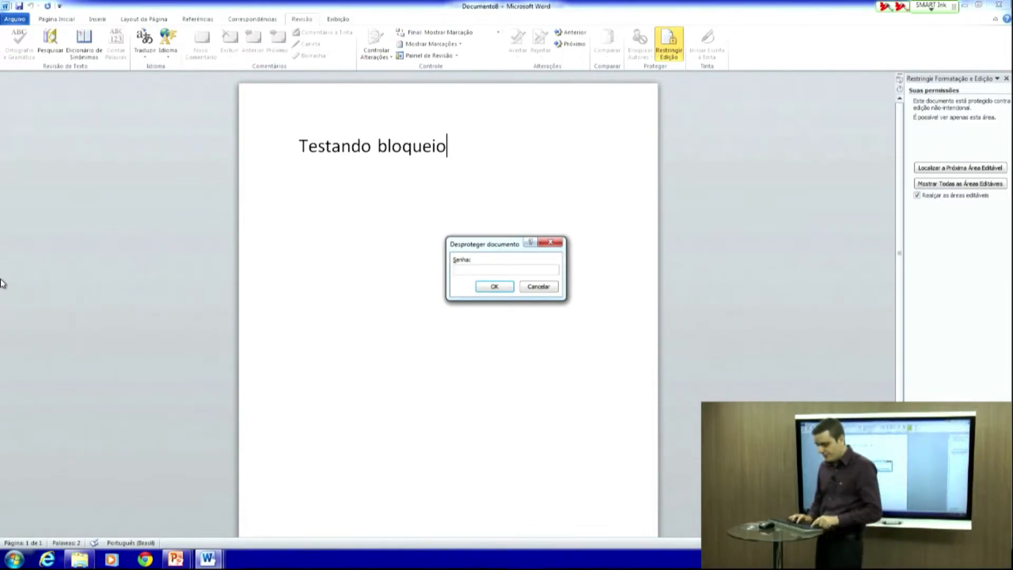
pyautogui.write('1234')
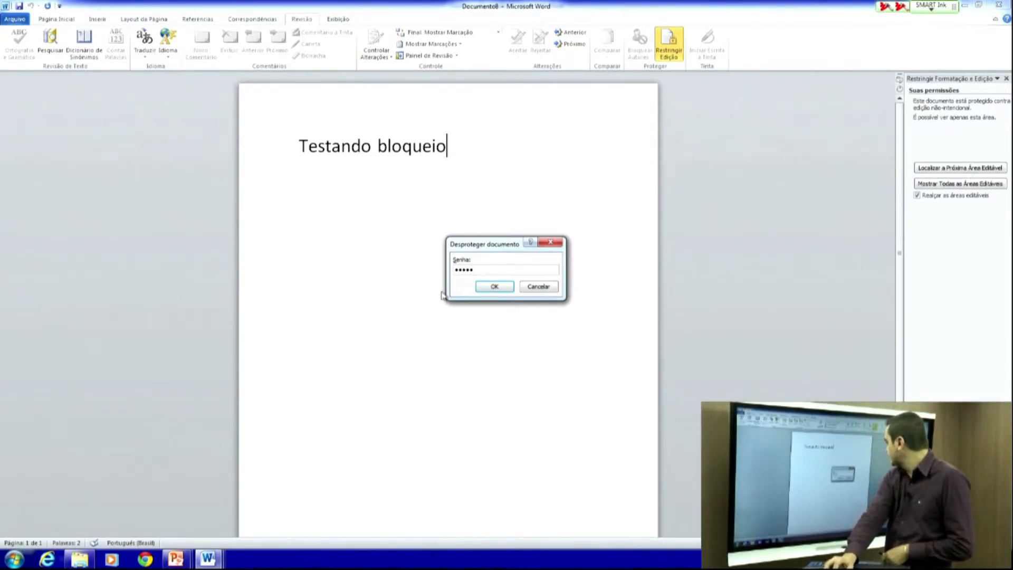
pyautogui.click(479, 288)
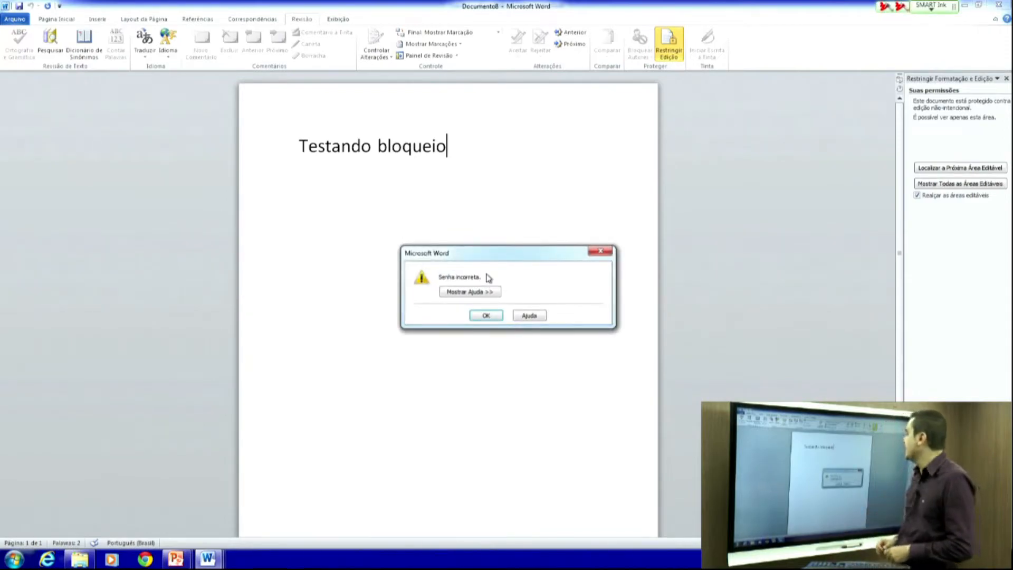
pyautogui.press('Return')
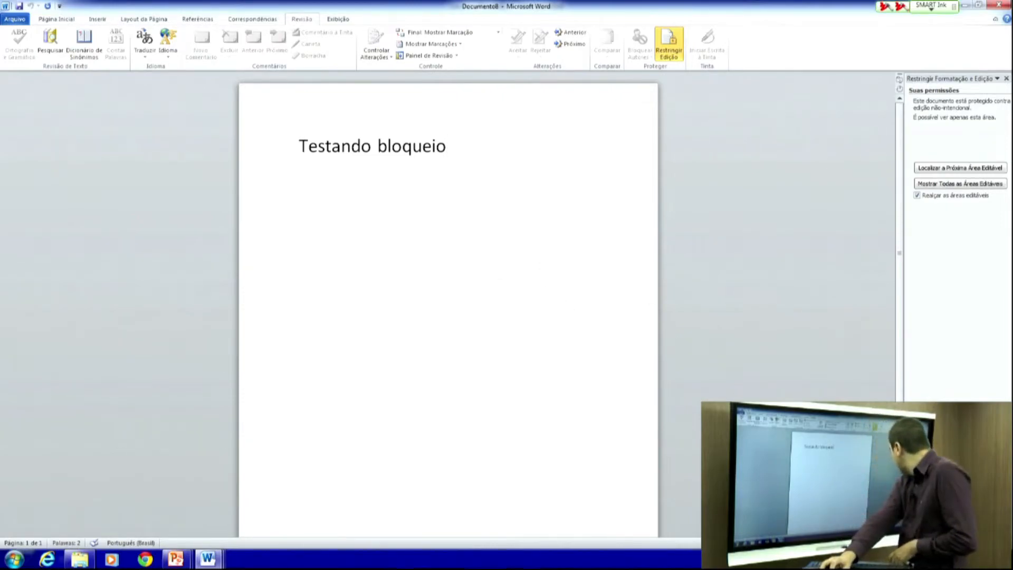
# - Unprotect the document with the correct password and append 'hjghjghghjghghjgn' to the title
pyautogui.click(960, 529)
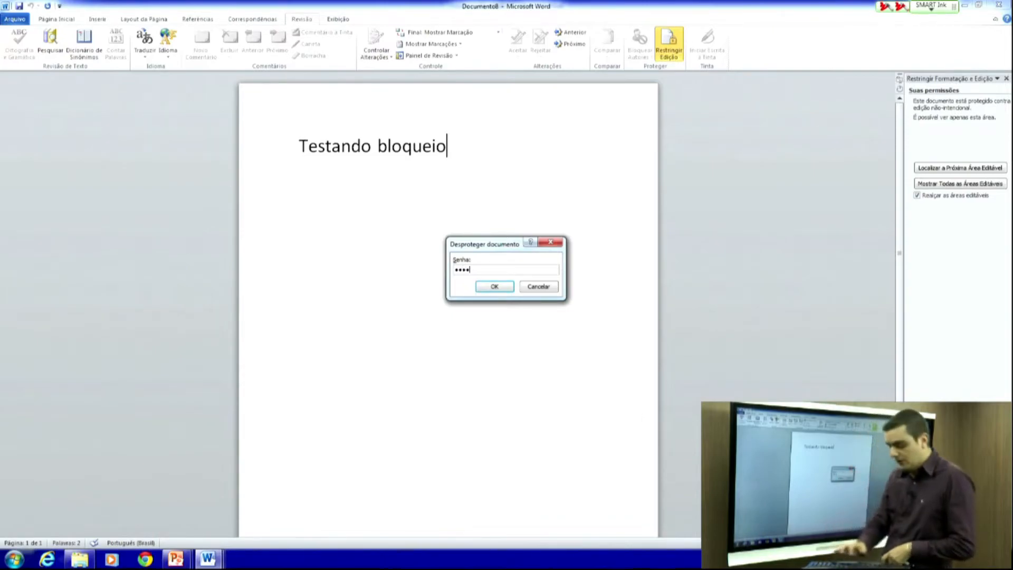
pyautogui.press('Return')
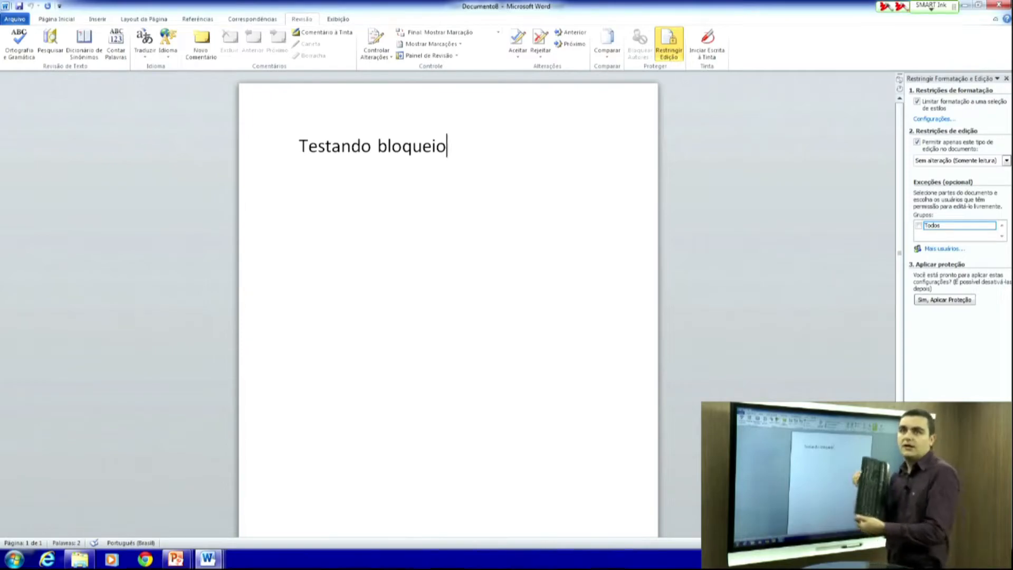
pyautogui.write('hjghjghghjghghjgn')
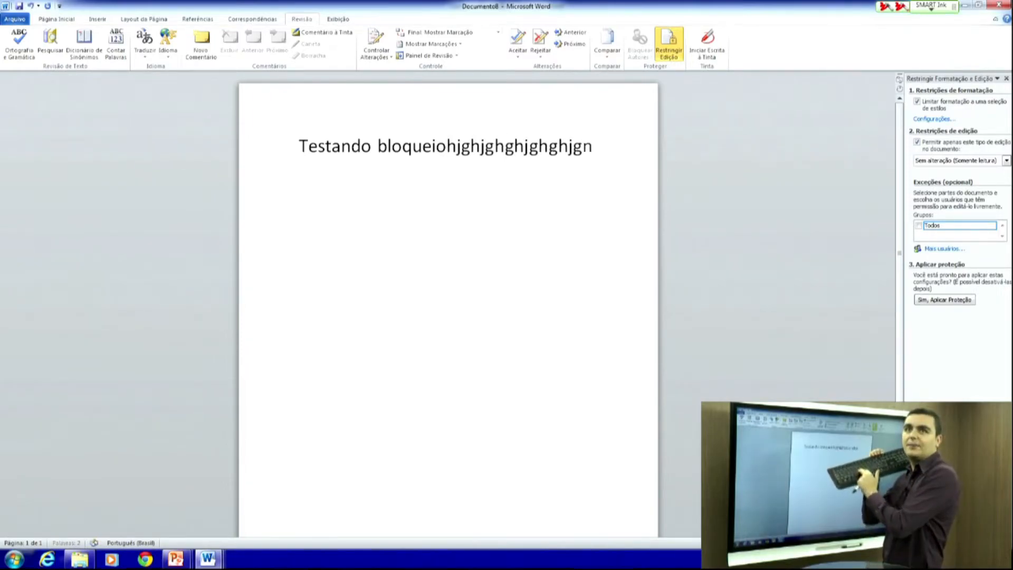
# - Add a second line 'fgfhghjgjgj' below the title, then glance at the PowerPoint windows
pyautogui.press('Return')
pyautogui.write('fgfhghjgjgj')
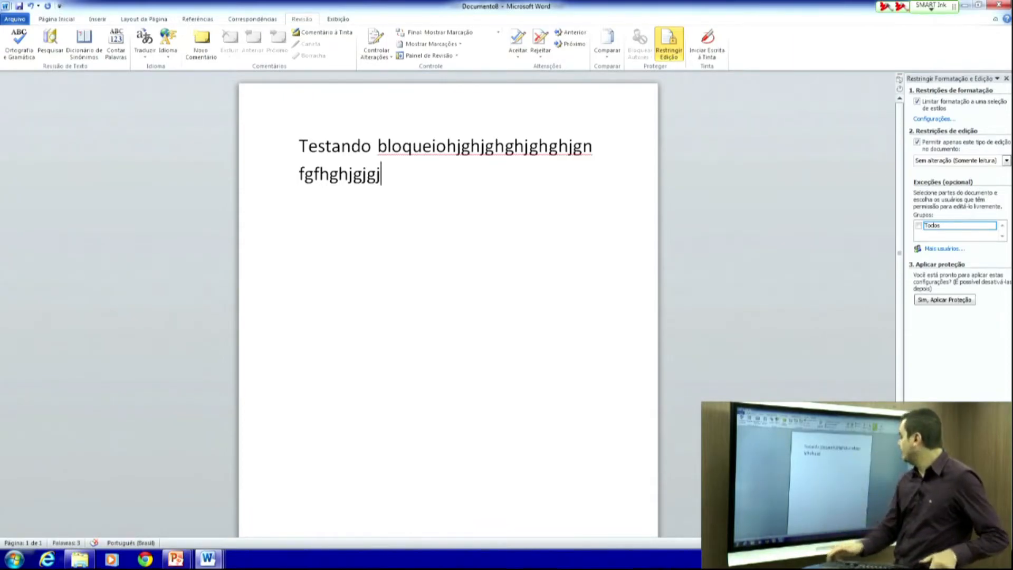
pyautogui.click(176, 558)
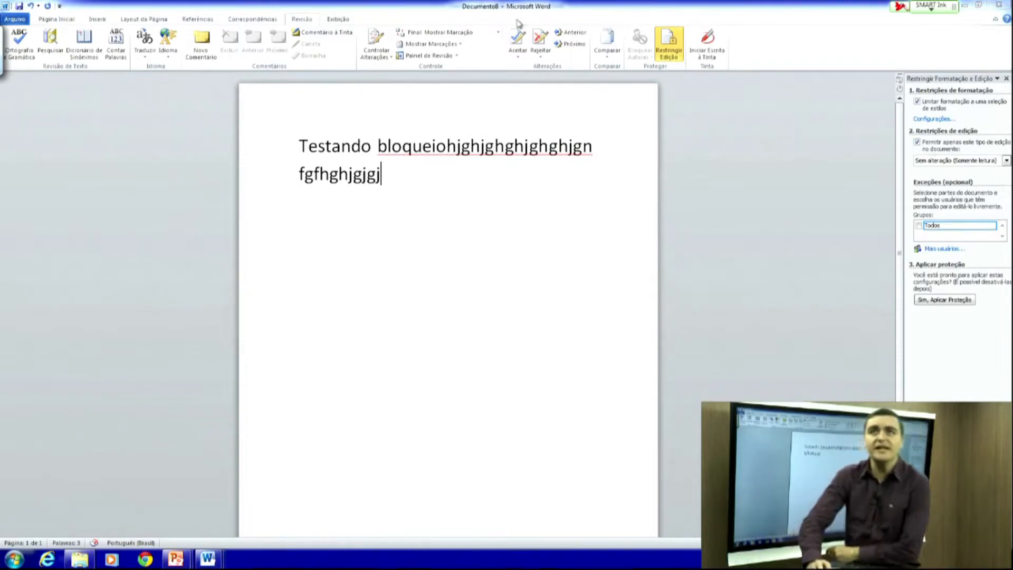
pyautogui.click(350, 21)
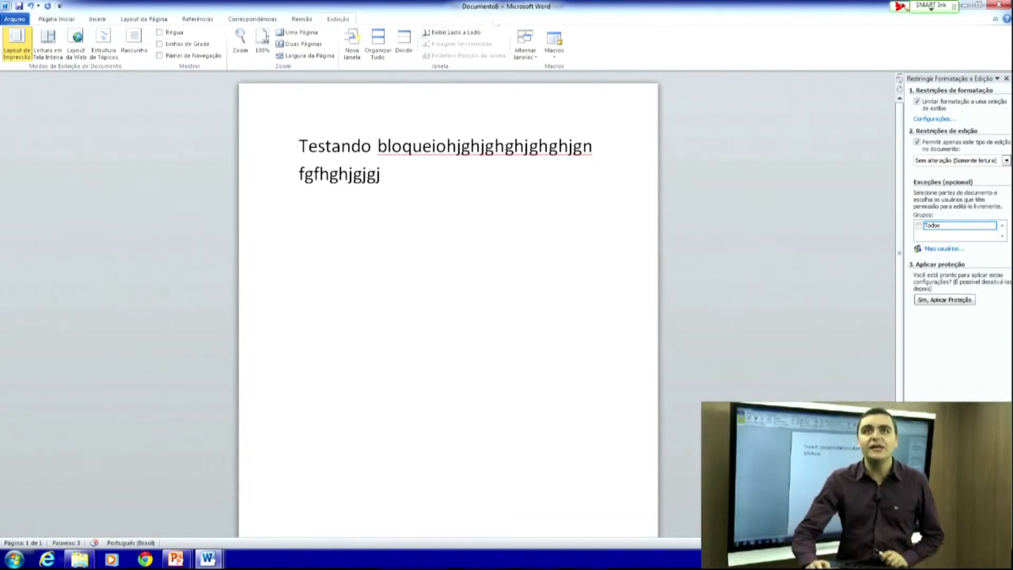
# - View the existing macros list via Macros > Exibir Macros, then close it
pyautogui.click(554, 57)
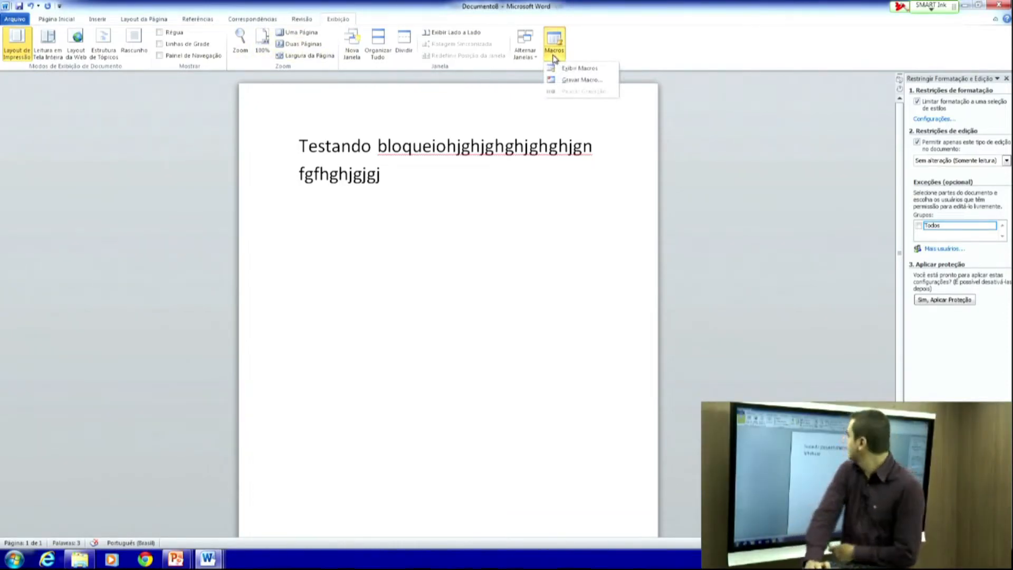
pyautogui.click(578, 70)
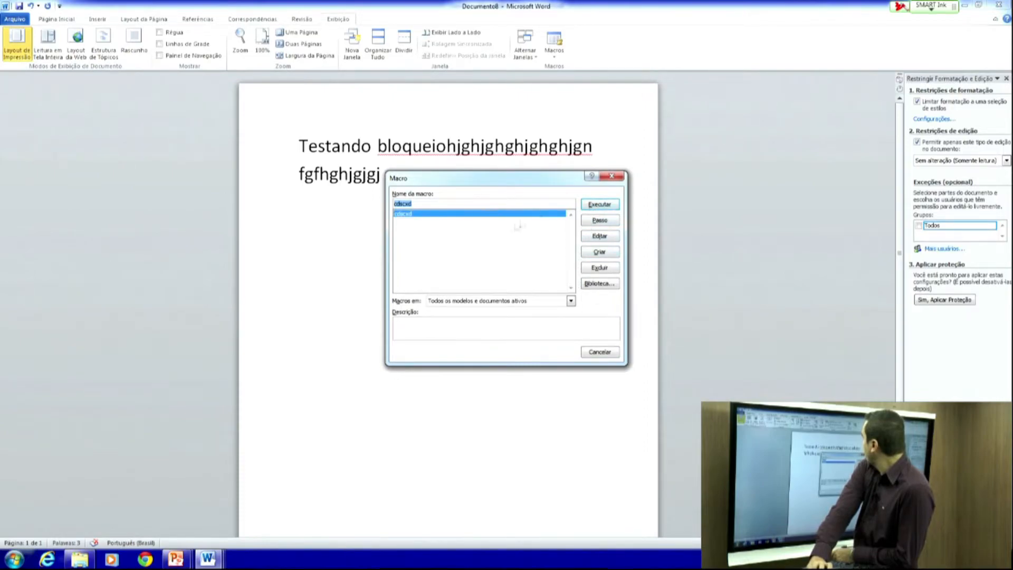
pyautogui.click(612, 175)
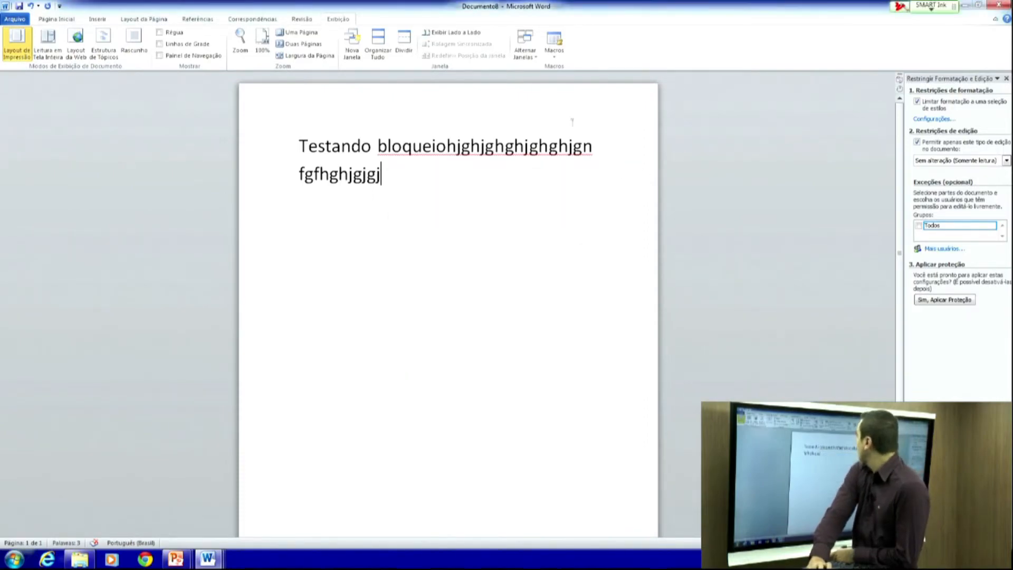
# - Start recording a new macro named Macro1 and close the Restringir Formatação pane
pyautogui.click(552, 54)
pyautogui.click(575, 80)
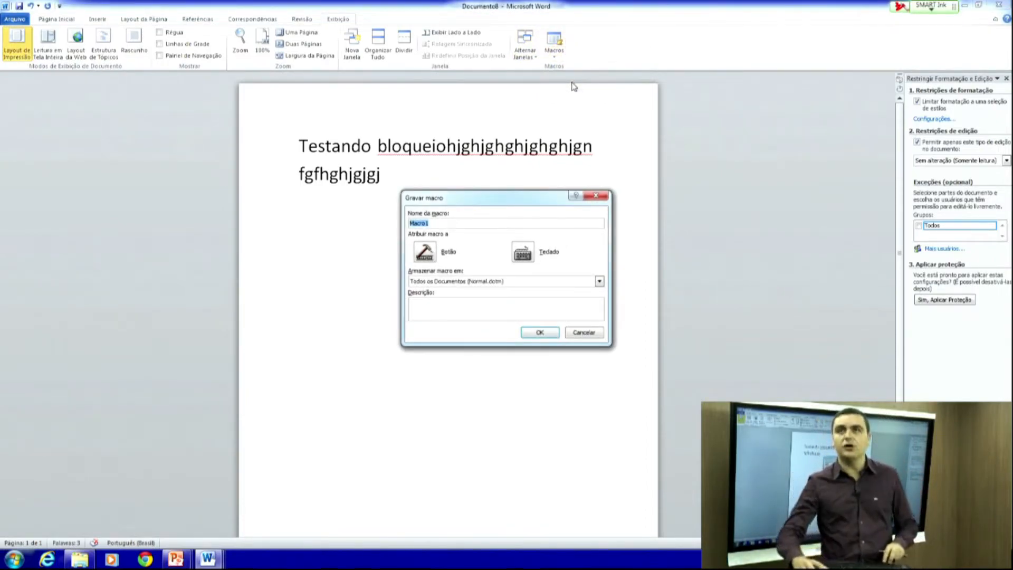
pyautogui.click(541, 333)
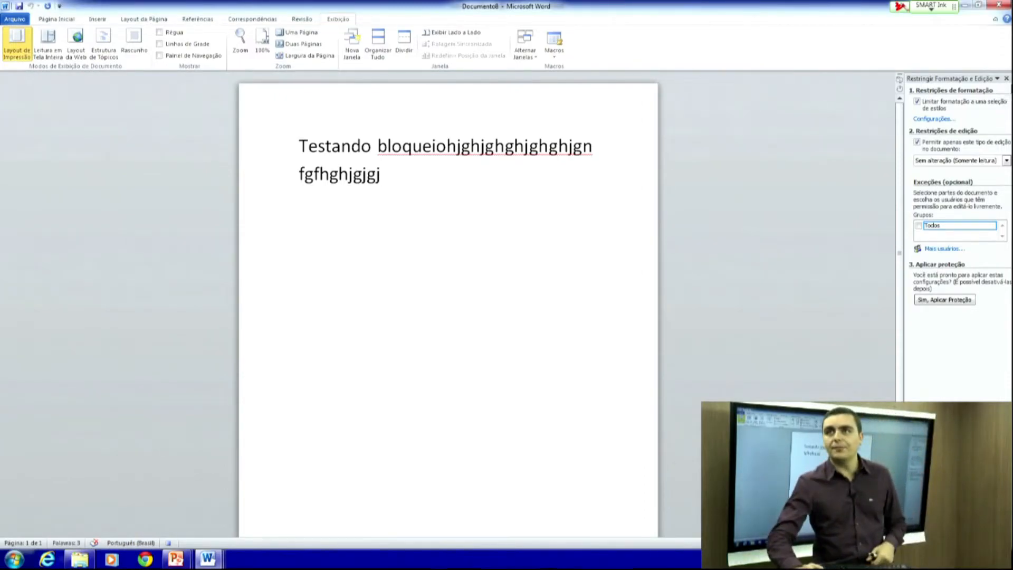
pyautogui.click(1006, 79)
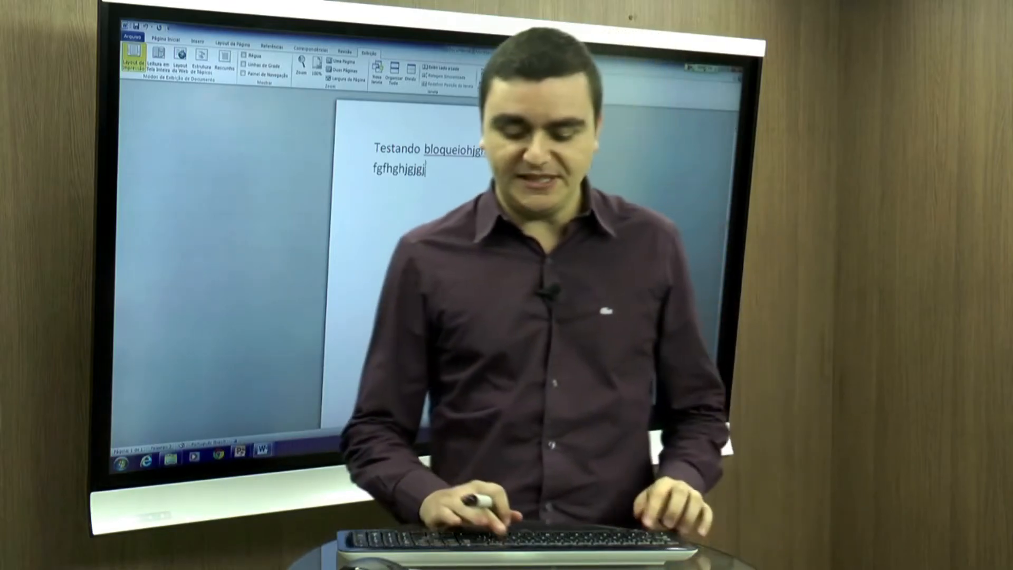
# - Show Arquivo > Imprimir, circle the 1-copy Cópias count in red ink, and view available printers
pyautogui.hotkey('ctrl', 'p')
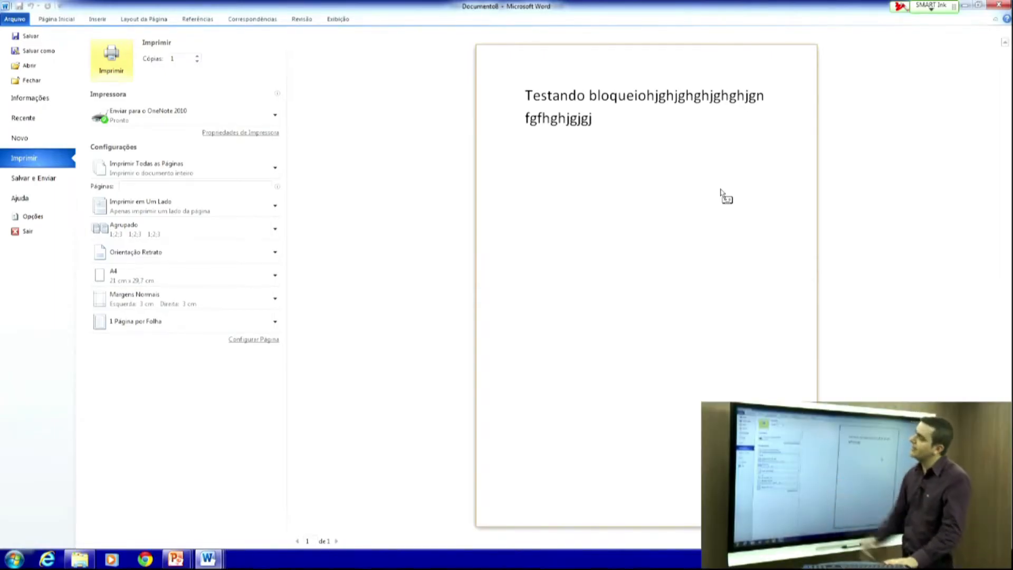
pyautogui.press('Escape')
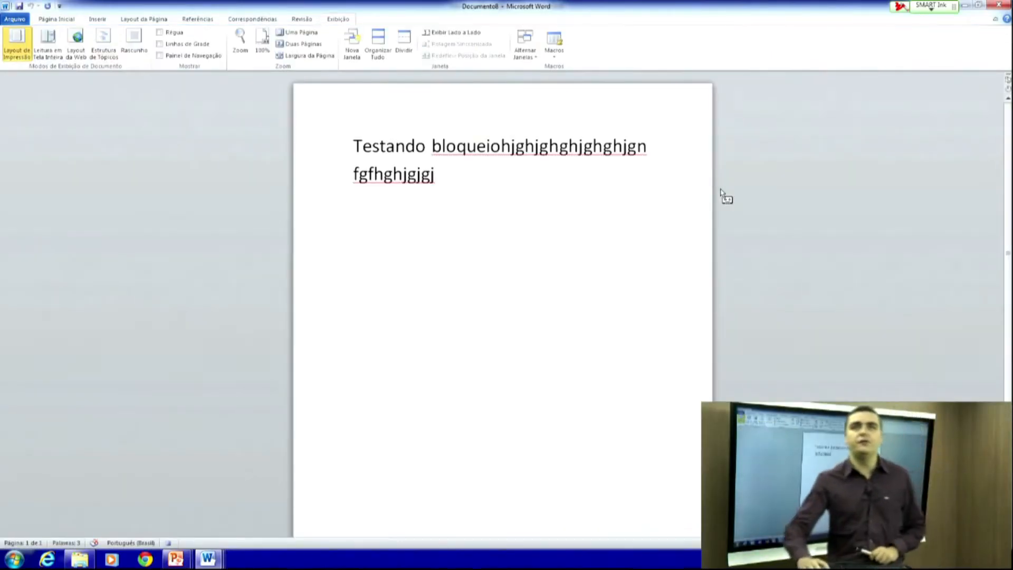
pyautogui.click(15, 19)
pyautogui.click(26, 157)
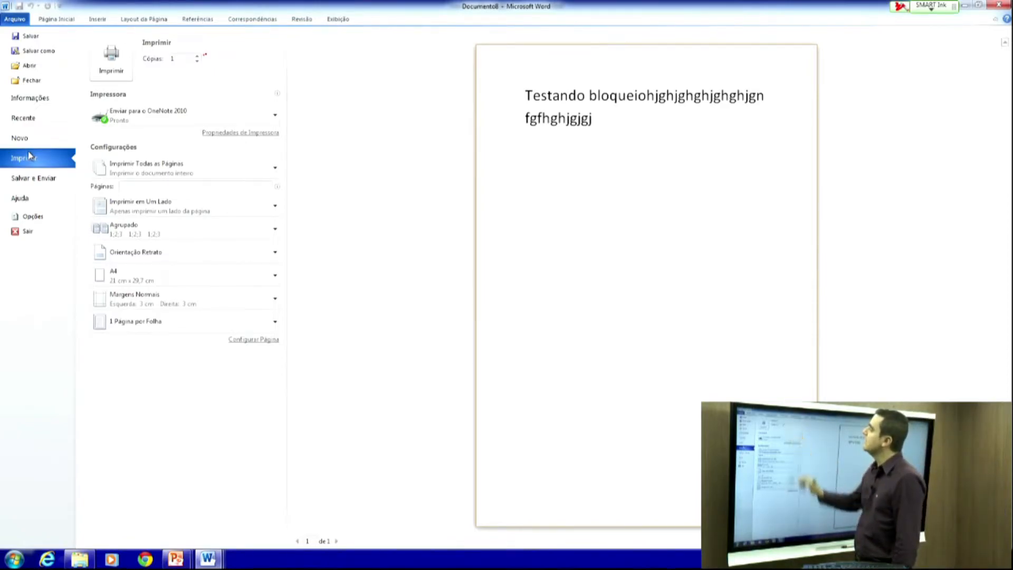
pyautogui.moveTo(184, 39)
pyautogui.mouseDown()
pyautogui.moveTo(207, 75)
pyautogui.moveTo(185, 47)
pyautogui.mouseUp()
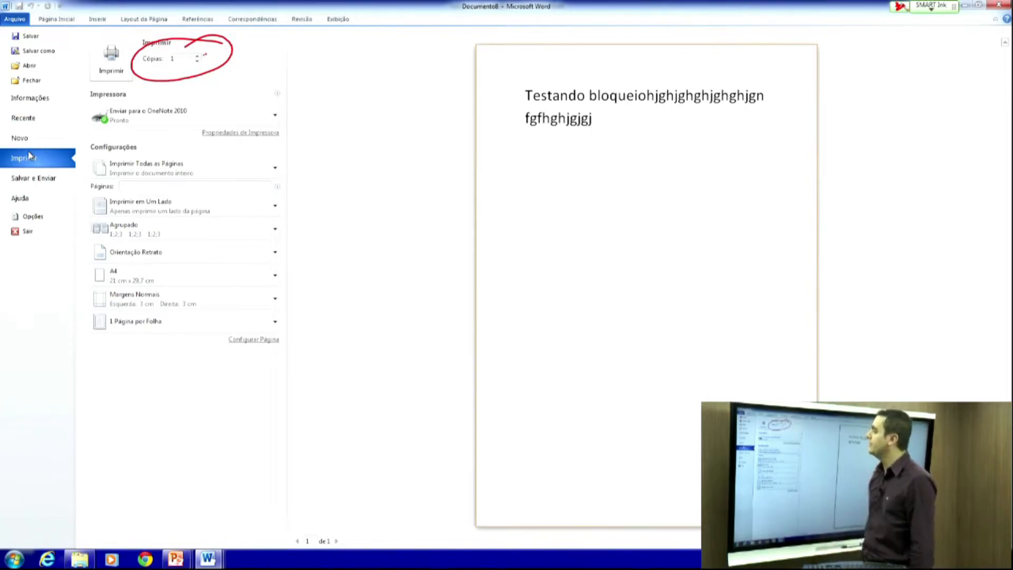
pyautogui.click(275, 114)
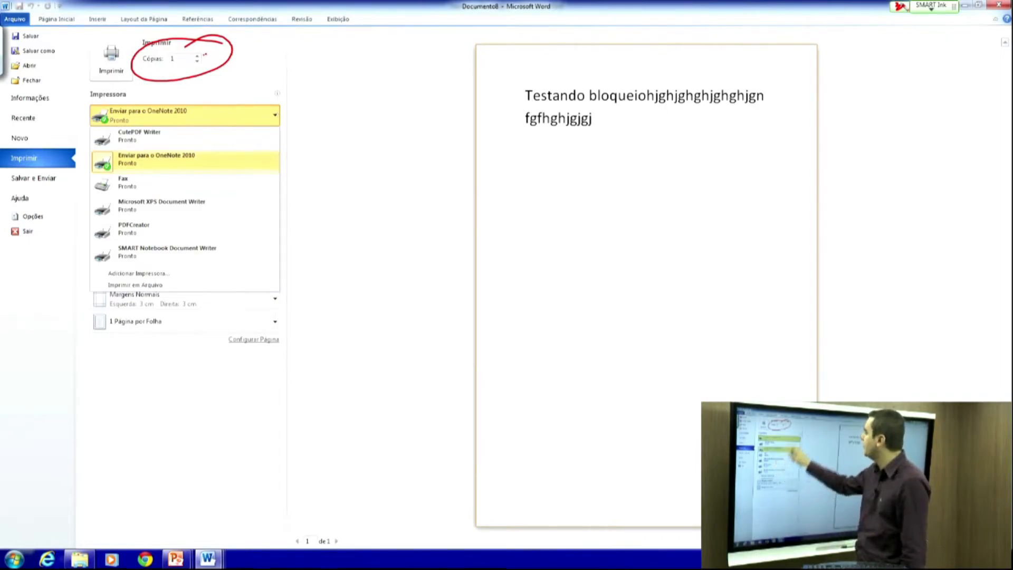
# - Keep Enviar para o OneNote 2010 and all pages, circling Imprimir Todas as Páginas in red
pyautogui.click(156, 159)
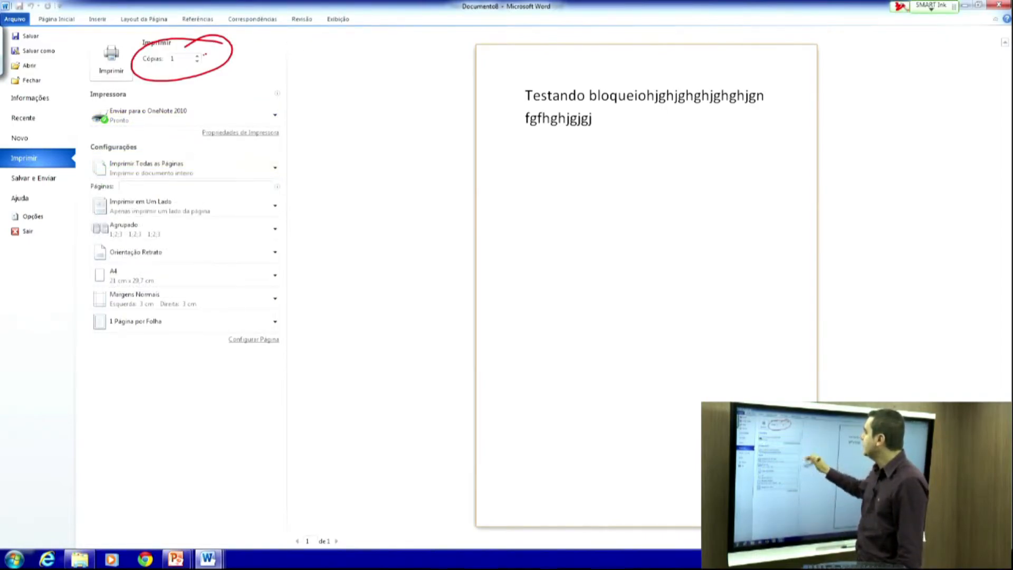
pyautogui.click(273, 166)
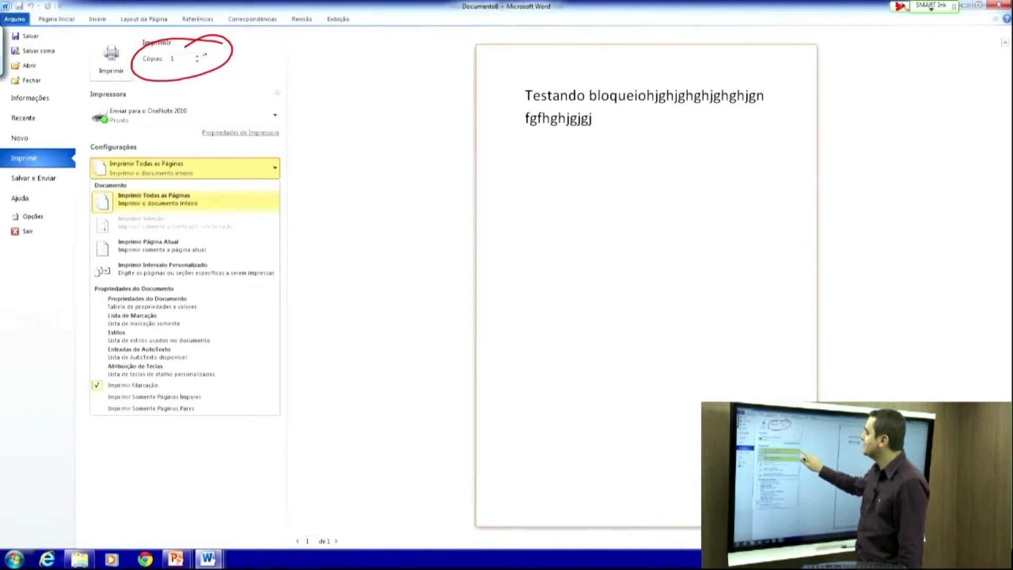
pyautogui.click(275, 158)
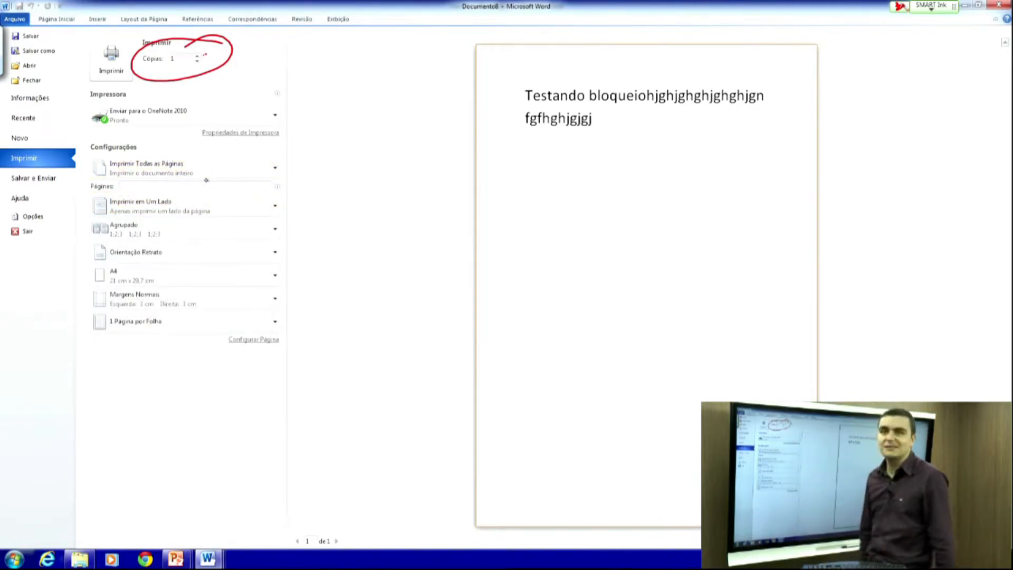
pyautogui.moveTo(130, 160)
pyautogui.mouseDown()
pyautogui.moveTo(189, 189)
pyautogui.moveTo(86, 166)
pyautogui.mouseUp()
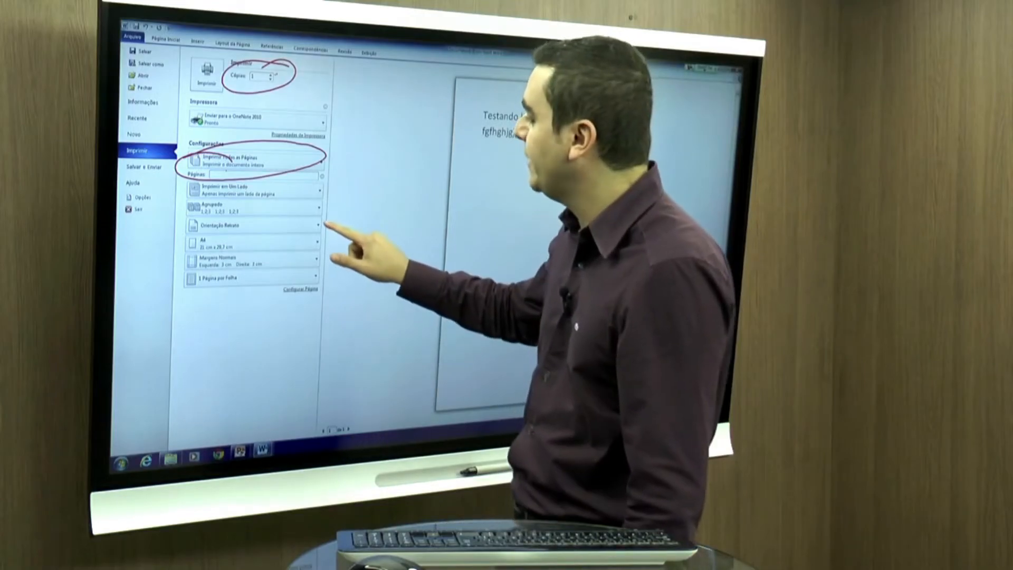
# - Keep portrait orientation and check the A4 paper size choices
pyautogui.click(319, 226)
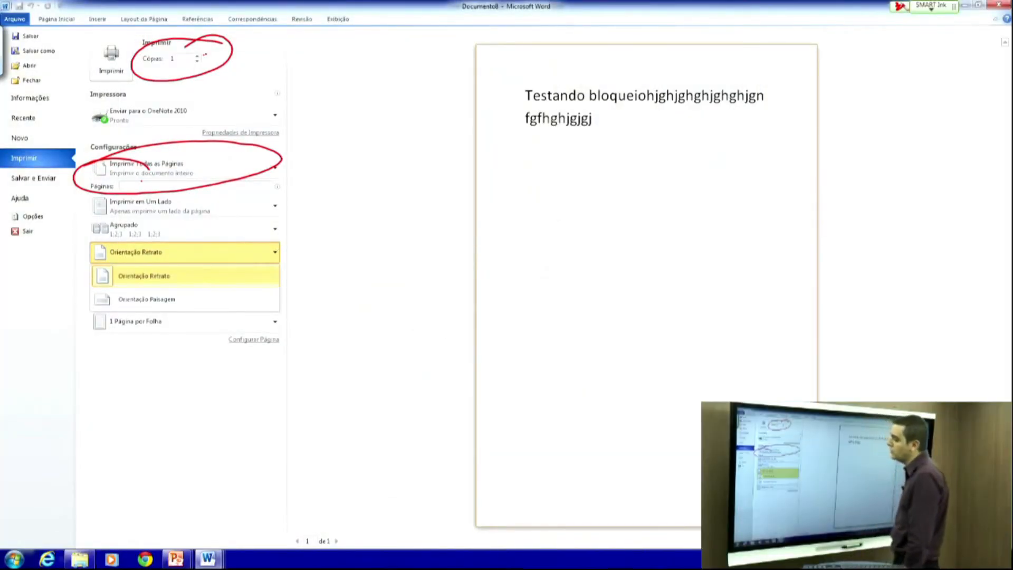
pyautogui.click(278, 246)
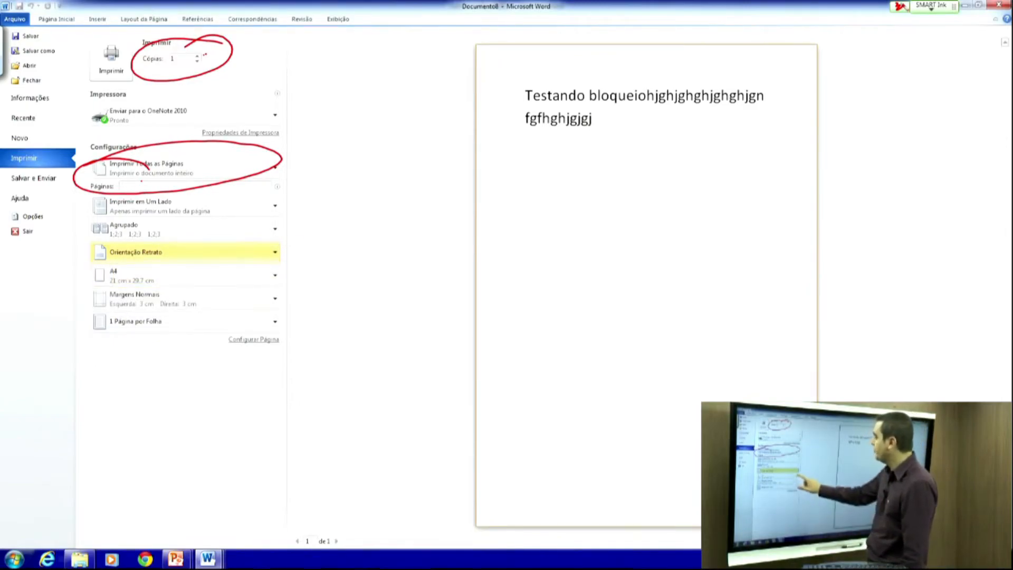
pyautogui.click(274, 275)
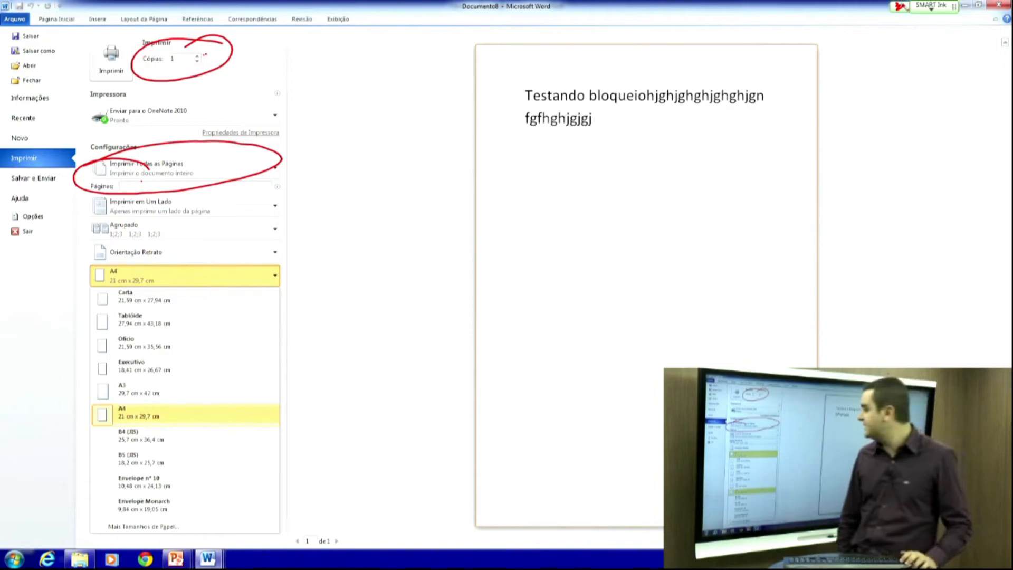
# - Leave paper size unchanged, open Margens Personalizadas page setup, and cancel without changing margins
pyautogui.press('Escape')
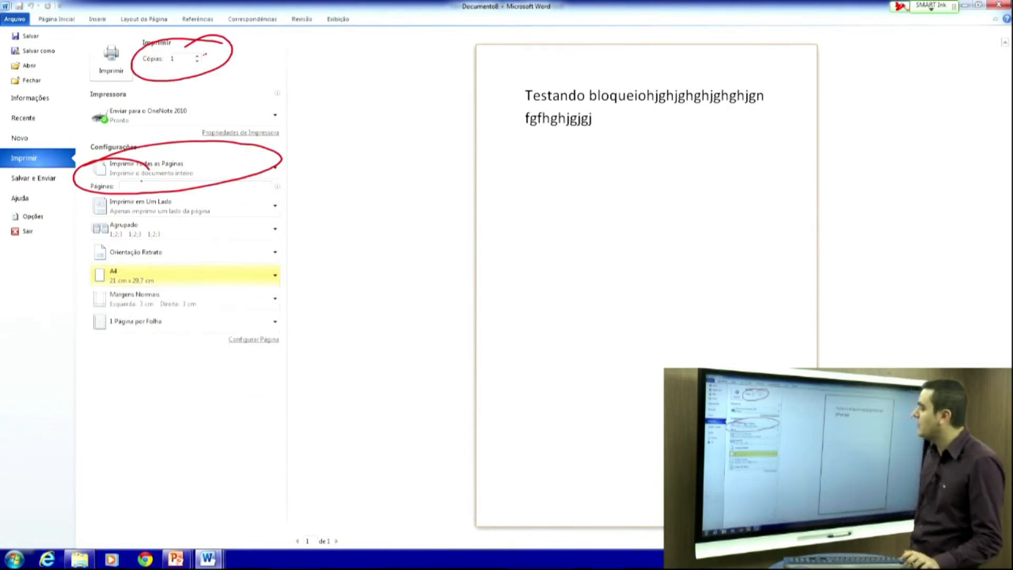
pyautogui.click(274, 292)
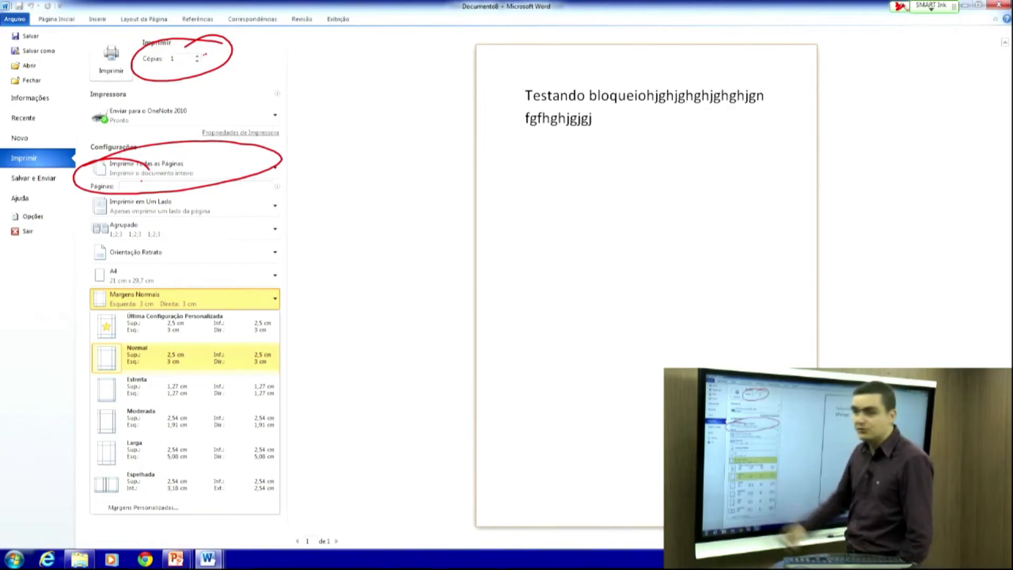
pyautogui.click(167, 504)
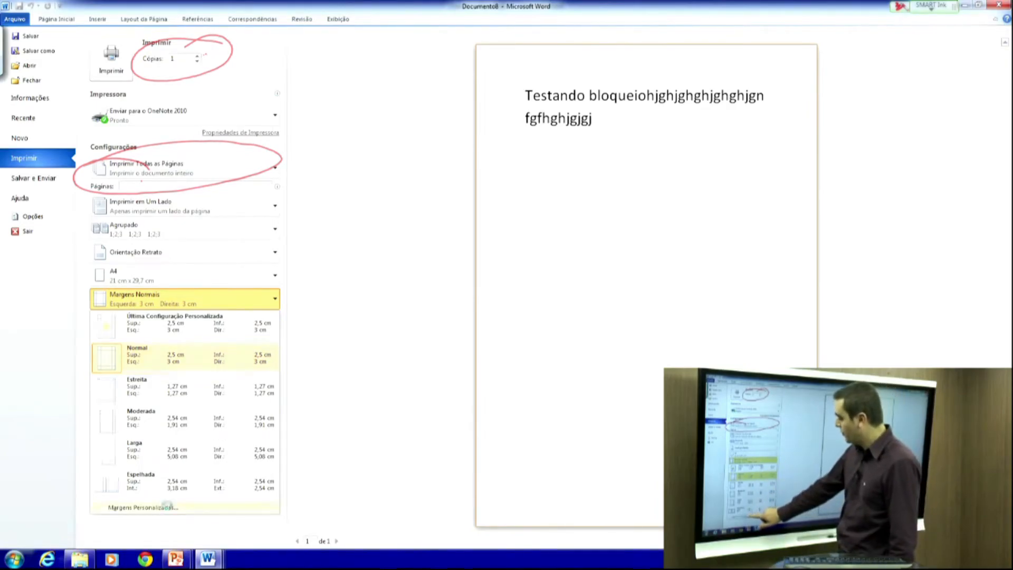
pyautogui.moveTo(538, 129); pyautogui.dragTo(566, 73)
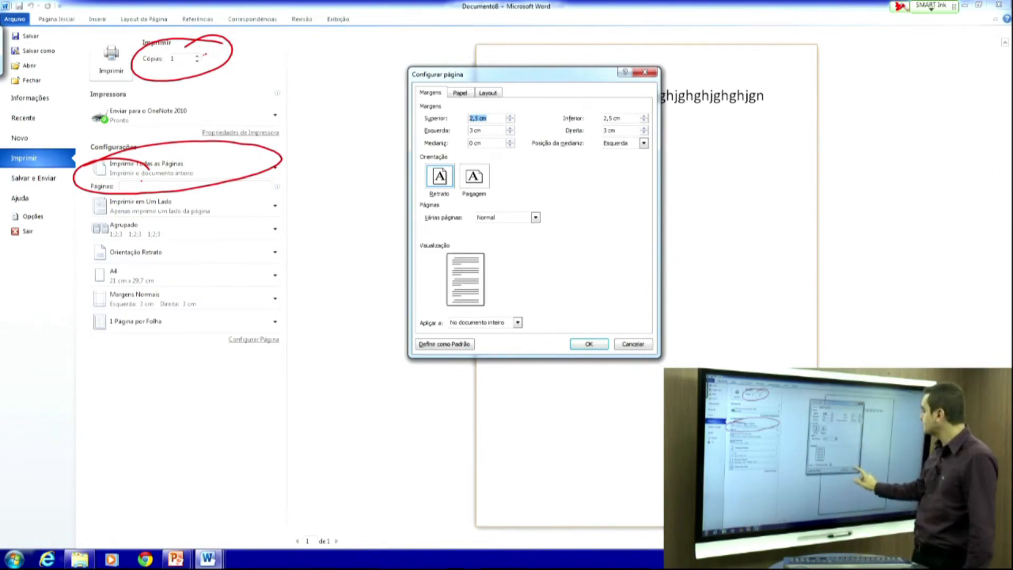
pyautogui.click(633, 344)
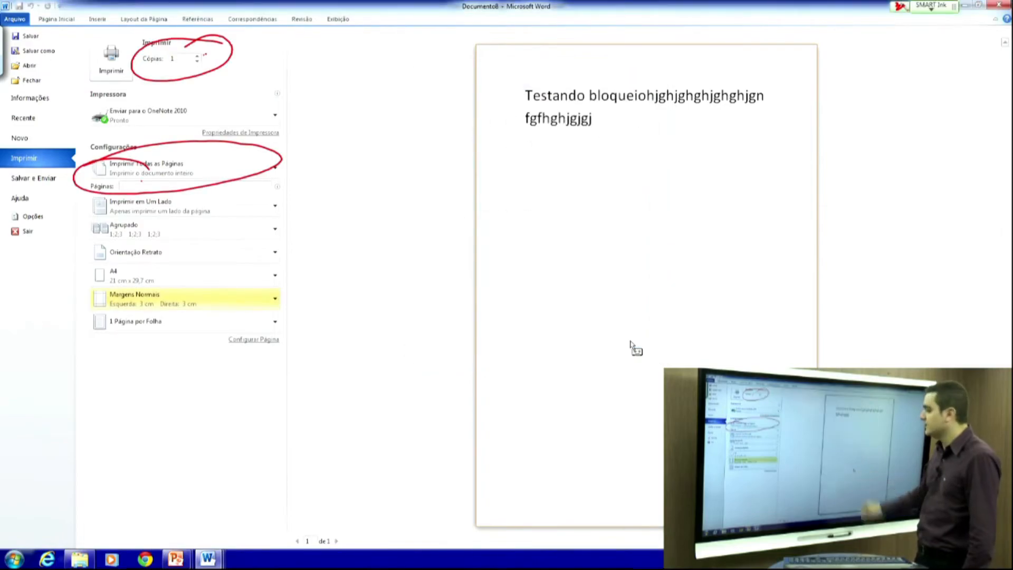
# - Leave Páginas por Folha unchanged, then return to the PowerPoint show on the Atalhos slide
pyautogui.click(269, 321)
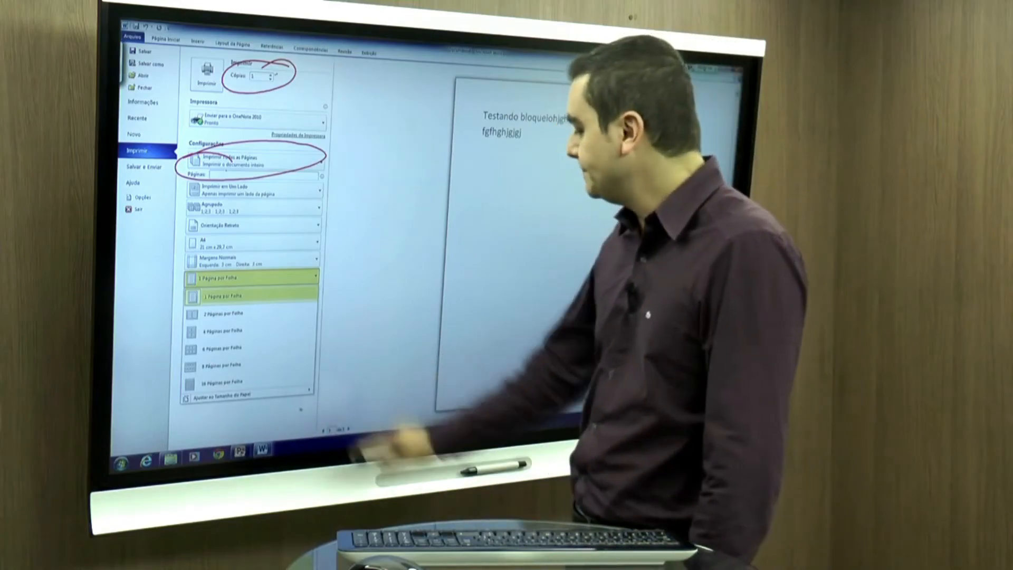
pyautogui.click(371, 318)
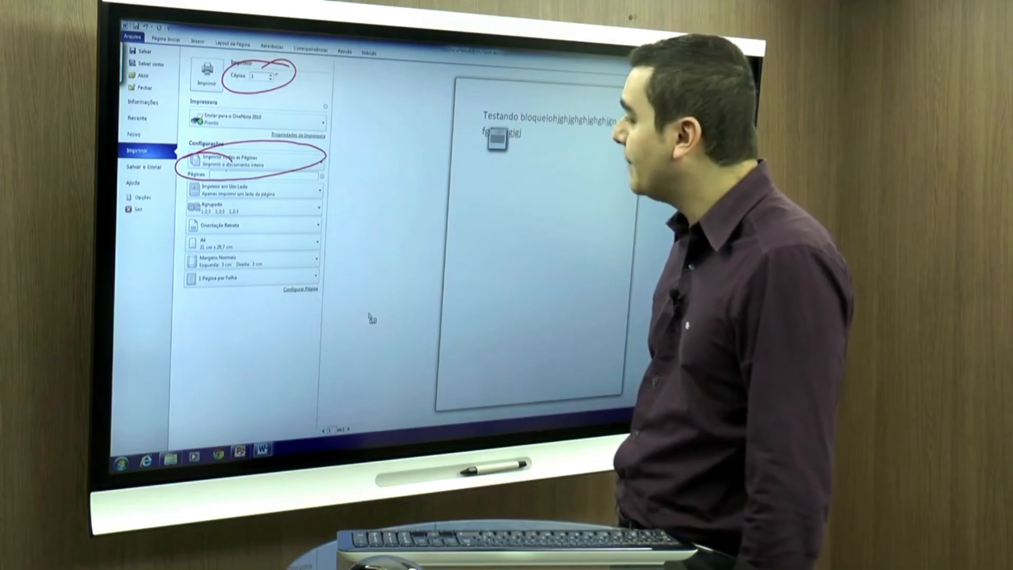
pyautogui.click(239, 451)
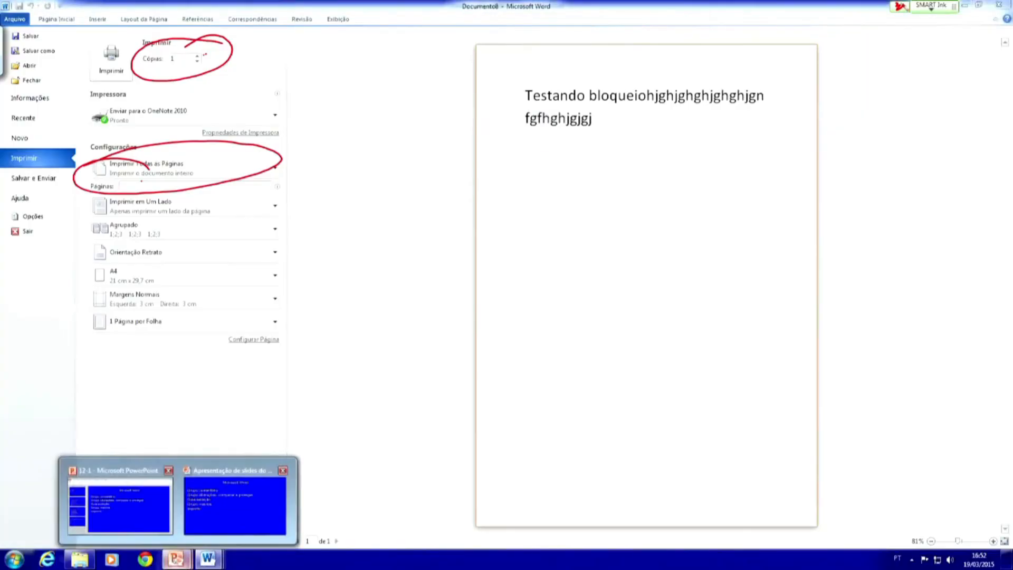
pyautogui.click(235, 506)
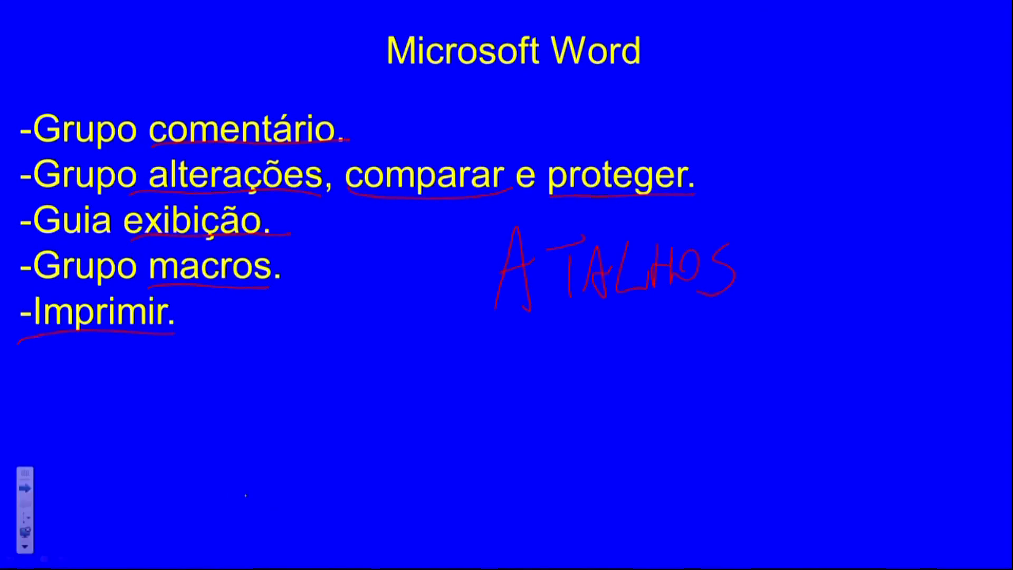
pyautogui.click(25, 488)
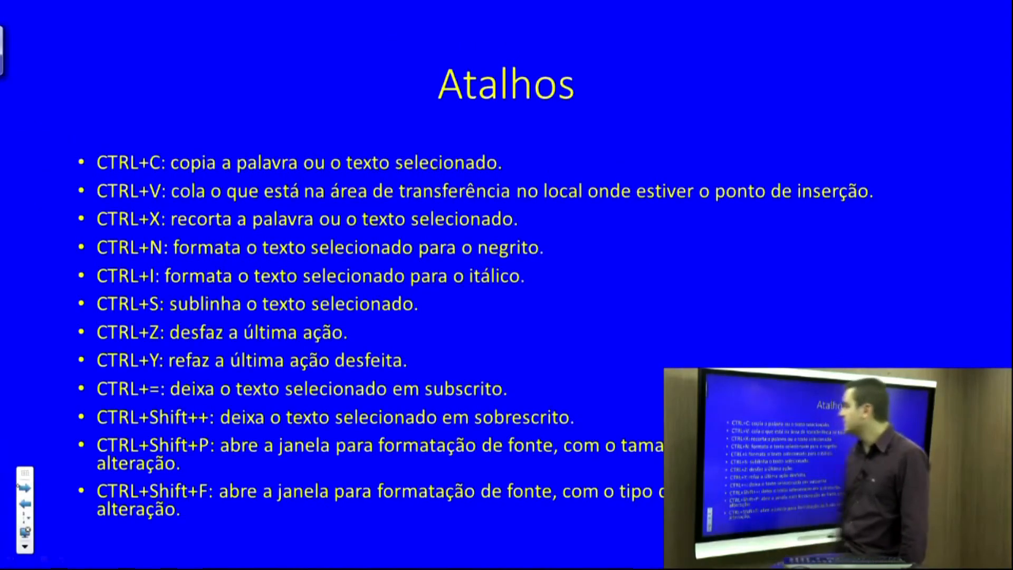